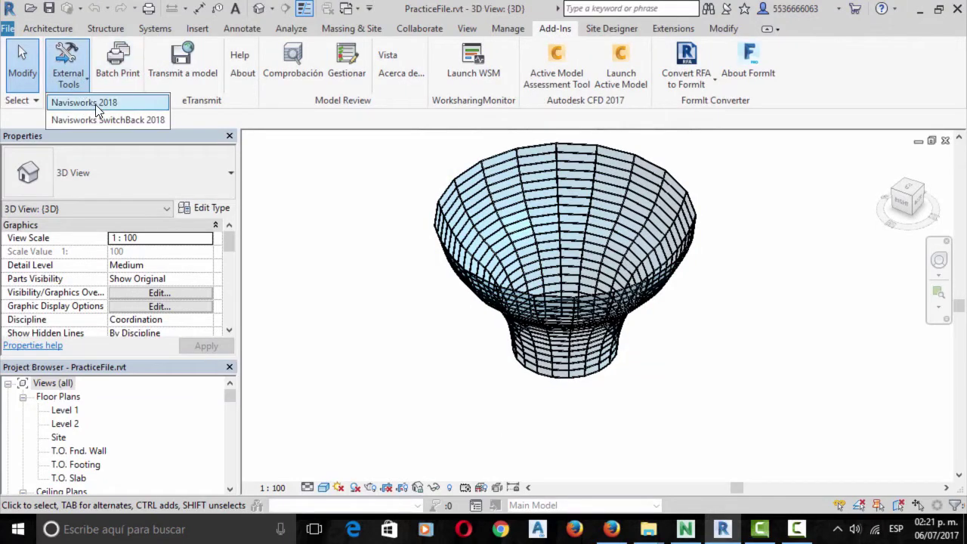
Export the Revit funnel model to Navisworks 2018 through External Tools
left_click(95, 104)
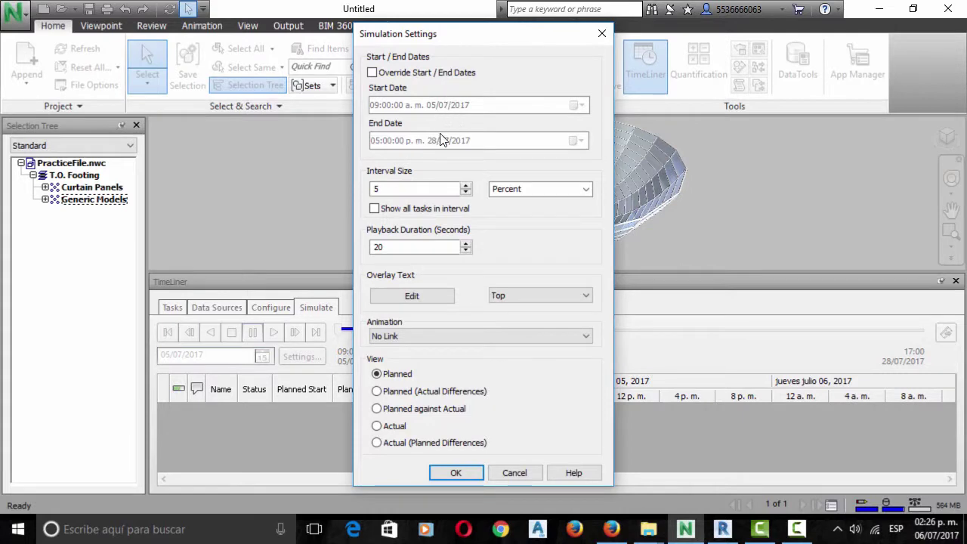
Accept the simulation settings, play the TimeLiner simulation, and orbit the funnel upright
left_click(465, 474)
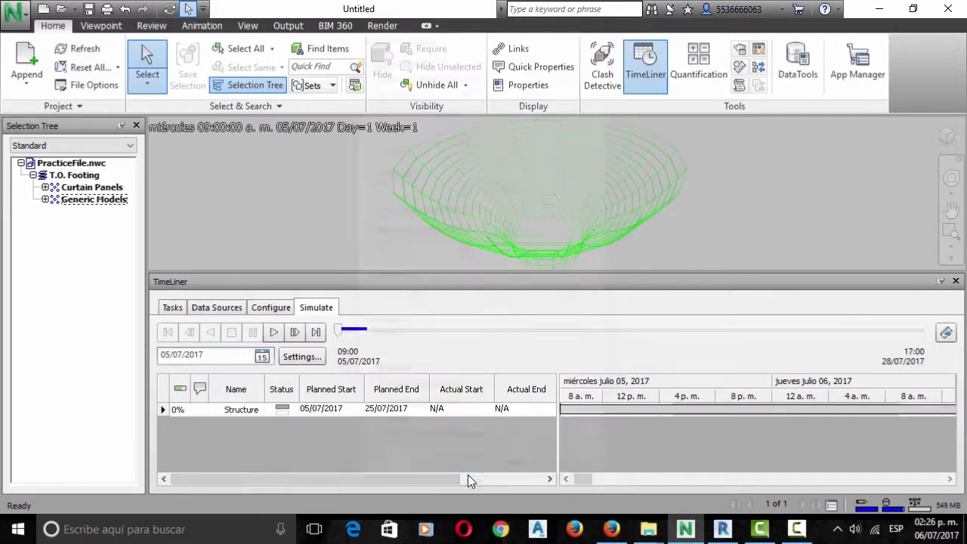
left_click(274, 336)
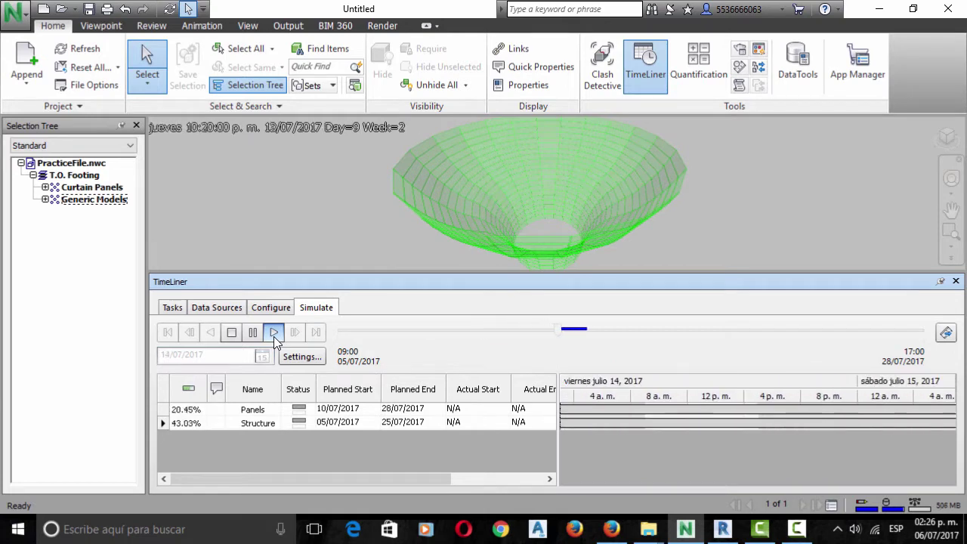
left_click(660, 174)
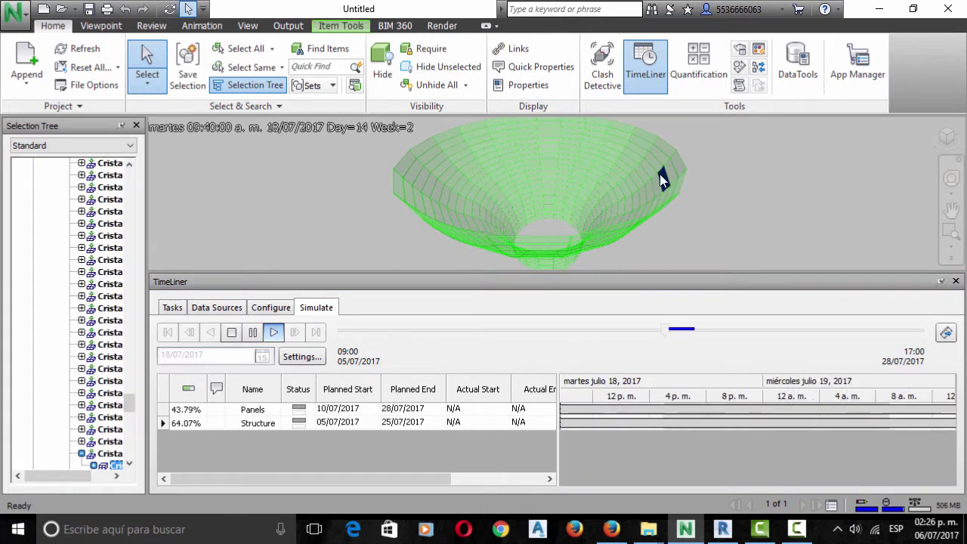
left_click(669, 192)
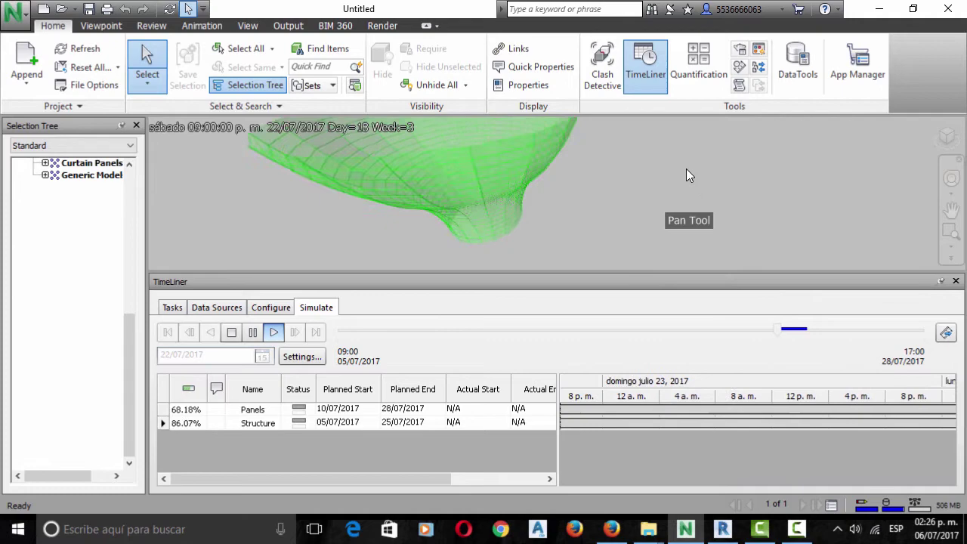
mouse_move(687, 176)
middle_mouse_down("shift")
mouse_move(680, 216)
mouse_move(703, 201)
mouse_move(529, 188)
mouse_move(625, 208)
mouse_move(669, 199)
middle_mouse_up("shift")
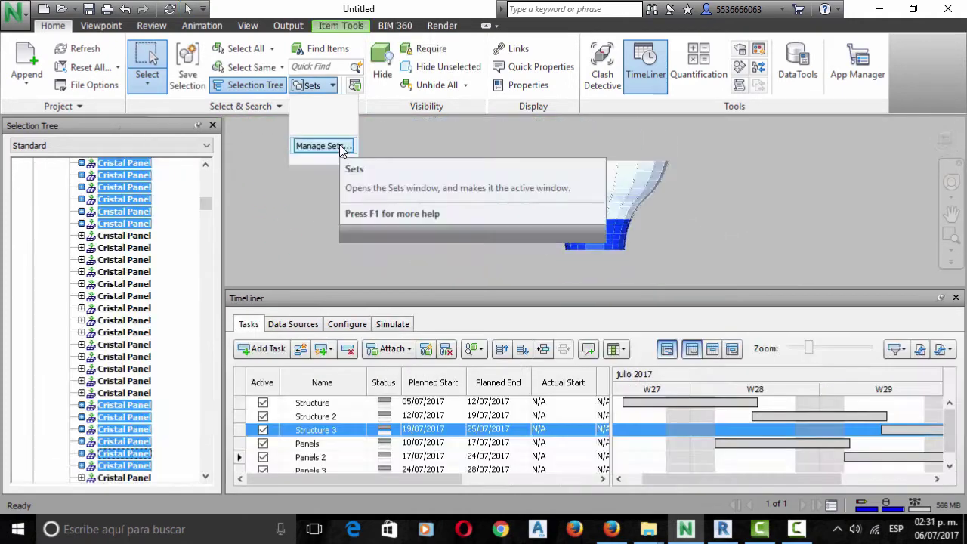
Save the selected Cristal Panels as the selection set 1st Level
left_click(342, 147)
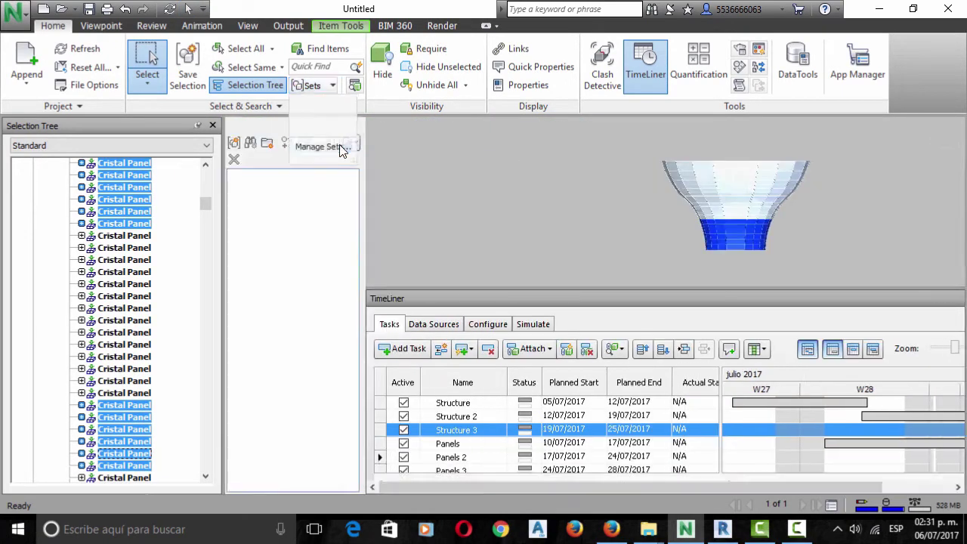
left_click(206, 146)
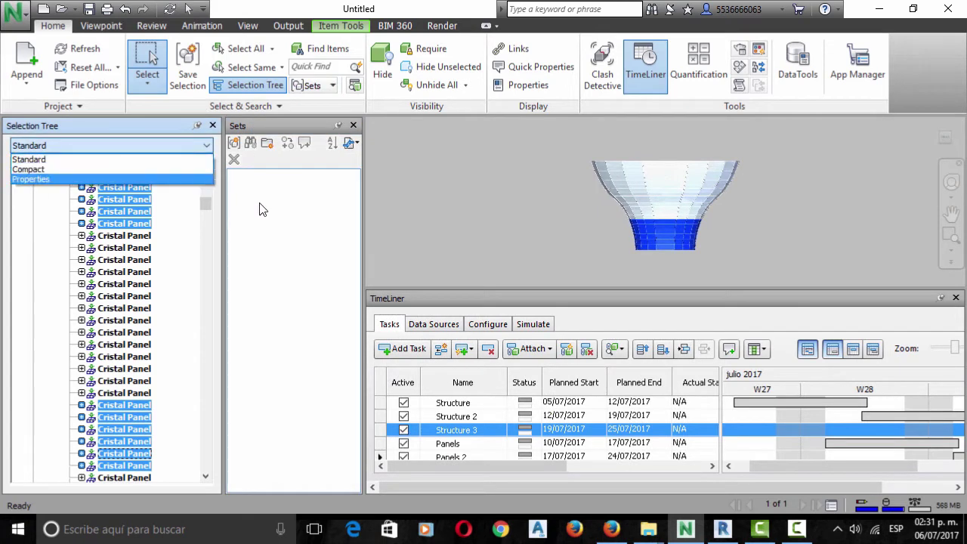
left_click(237, 141)
right_click(282, 195)
left_click(287, 199)
type("1st Level")
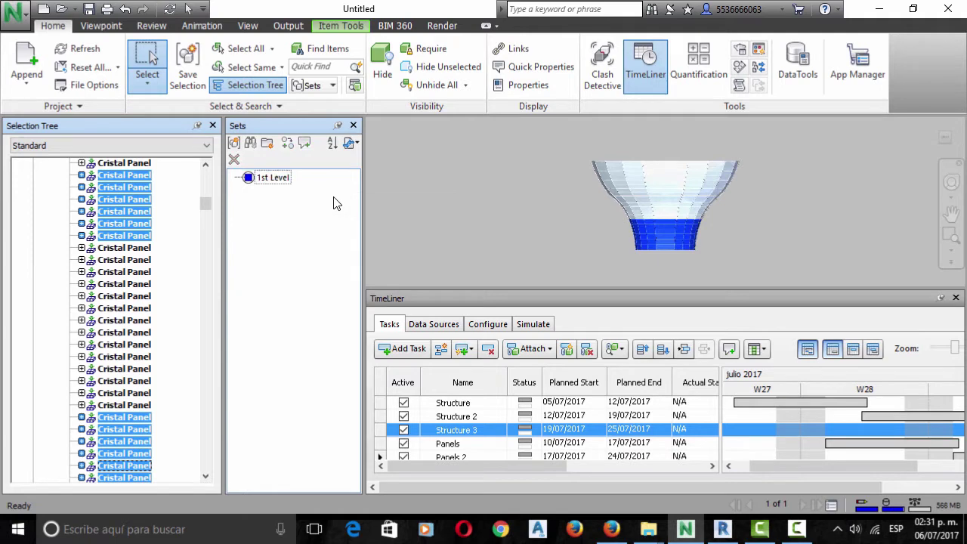
Hide the panels, select the tubular structure members, and save them as the 2nd Level set
key("ctrl+h")
left_click_drag(760, 251, 573, 186)
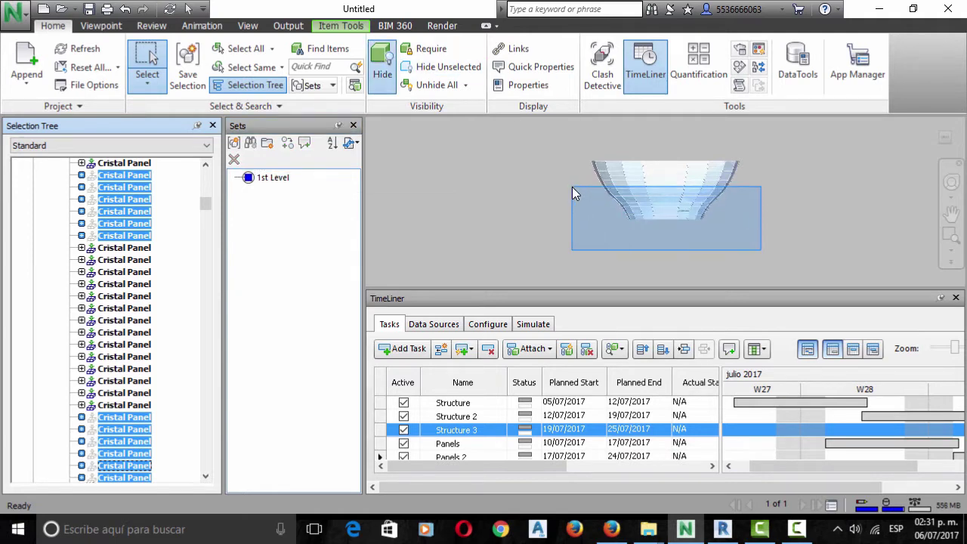
right_click(256, 199)
left_click(291, 206)
type("2nd Level")
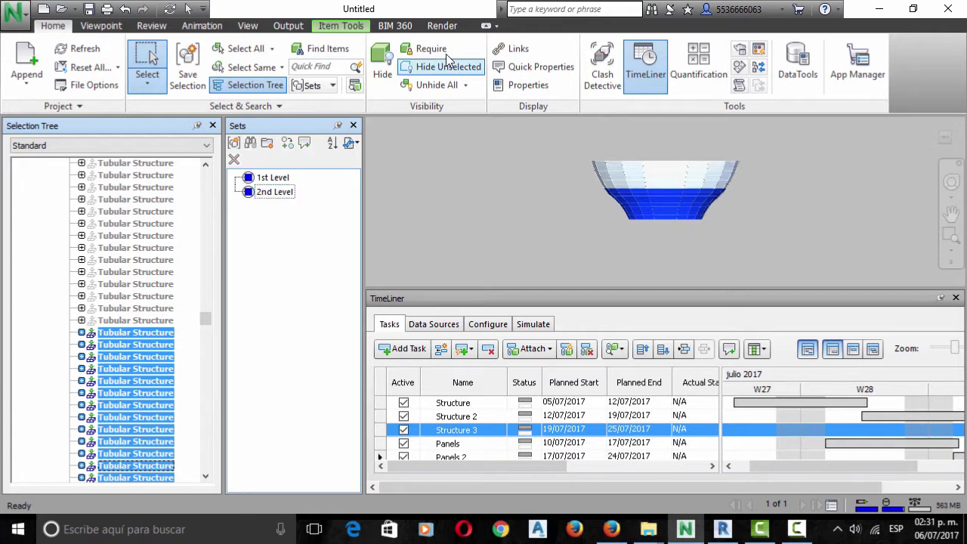
left_click(383, 68)
left_click_drag(548, 156, 801, 224)
left_click(653, 256)
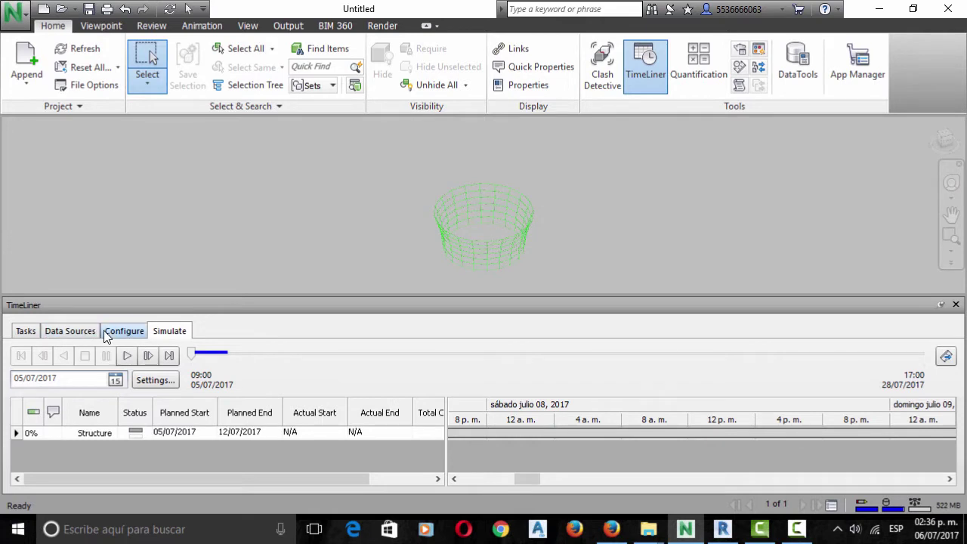
Play the Structure and Panels simulation and orbit to a side-on view of the funnel
left_click(126, 356)
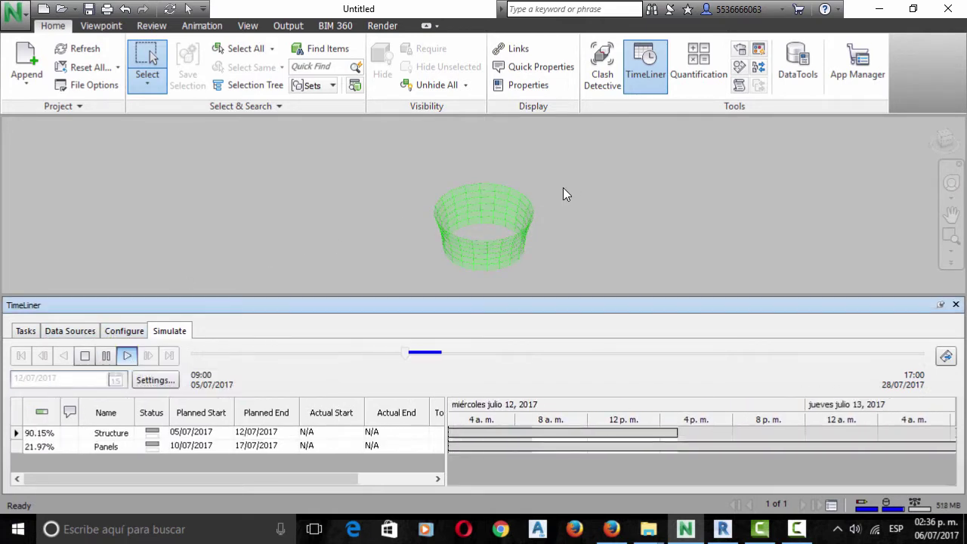
middle_click_drag(567, 253, 573, 228, "shift")
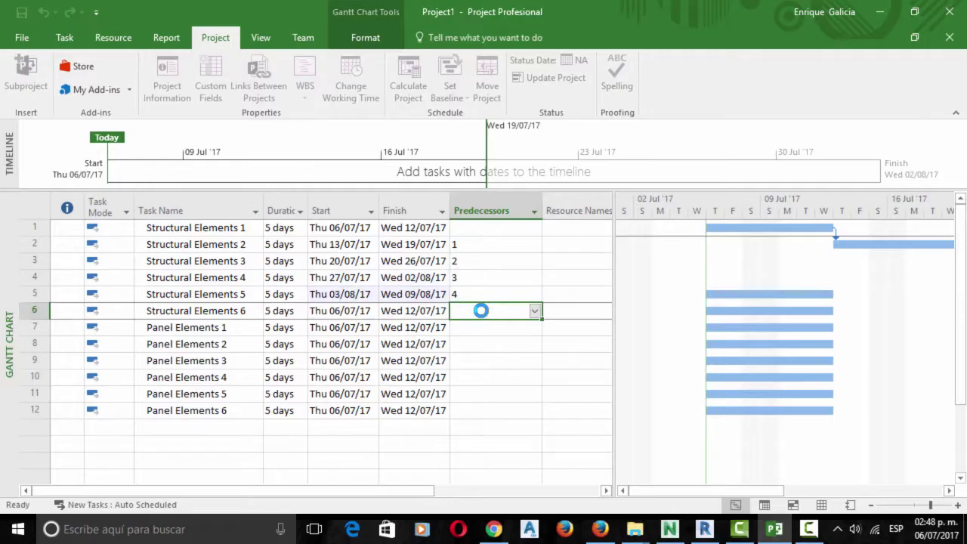
Enter predecessors 7–11 for Panel Elements 2–6, chaining each to the previous task
type("5")
left_click(479, 327)
left_click(478, 344)
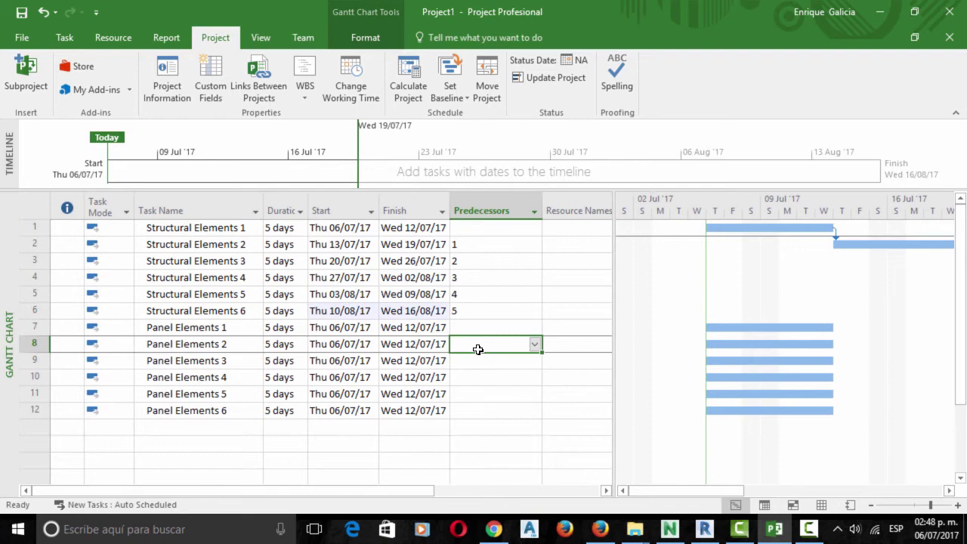
type("789")
left_click(476, 393)
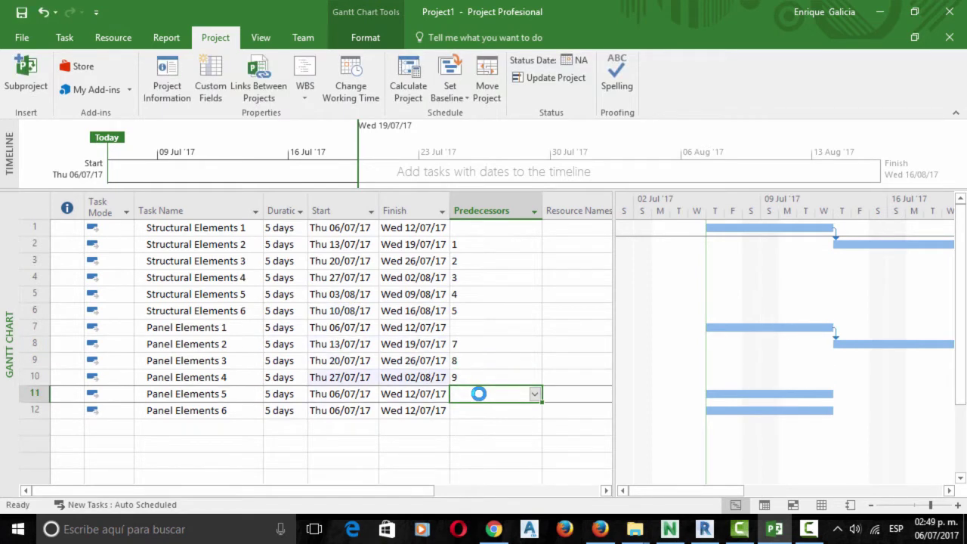
type("10")
left_click(486, 411)
type("11")
left_click(514, 374)
left_click_drag(739, 490, 775, 491)
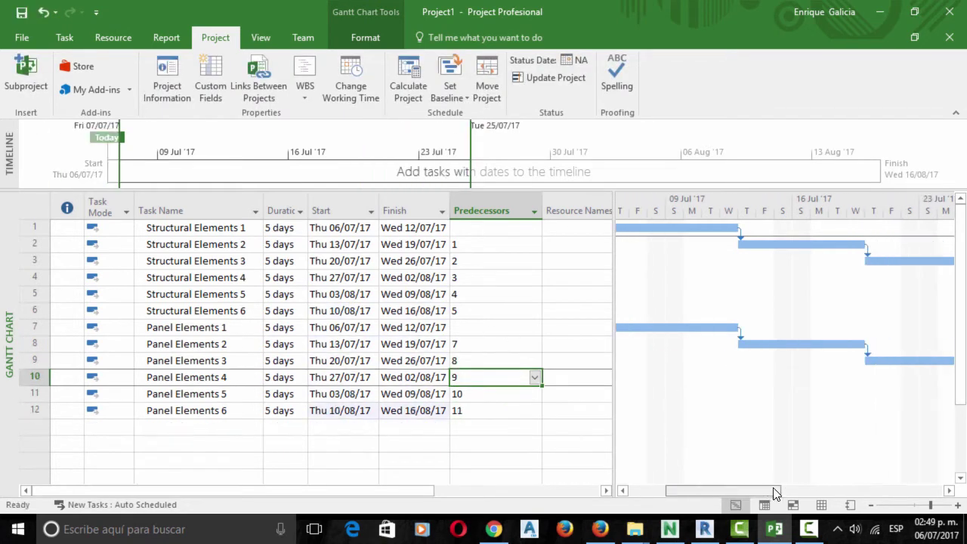
Make Panel Elements 1 follow Structural Elements 1 and check its Task Information predecessors
left_click(485, 330)
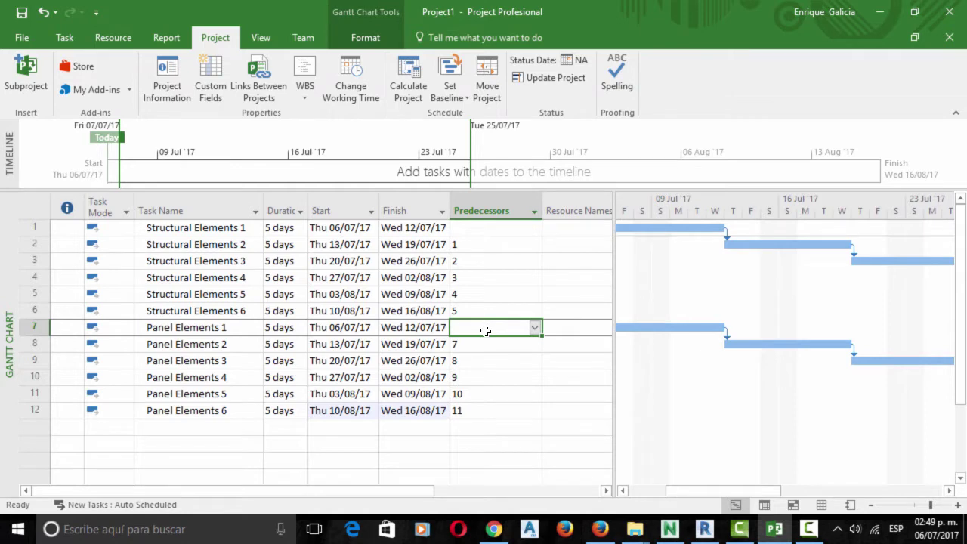
type("1")
key("Return")
right_click(485, 330)
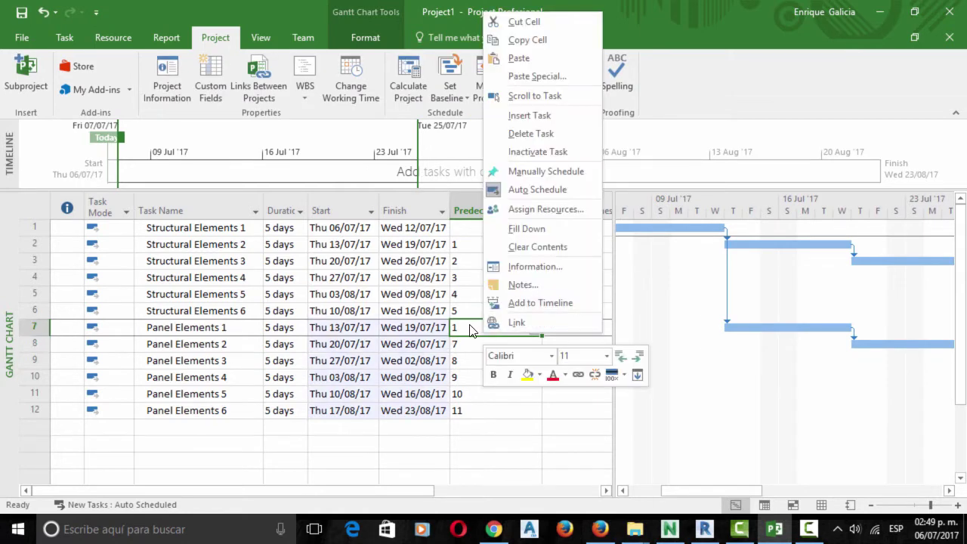
left_click(471, 330)
left_click(428, 327)
right_click(428, 328)
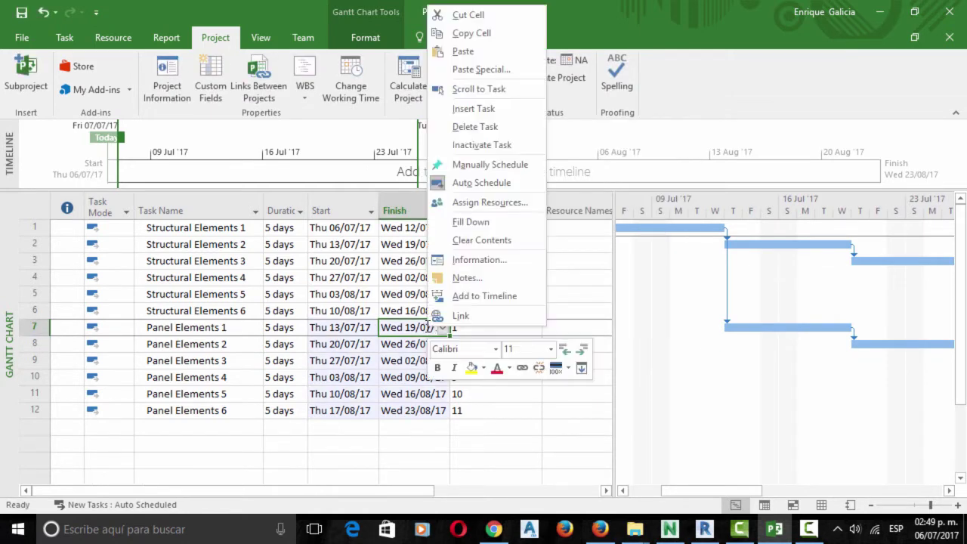
left_click(479, 259)
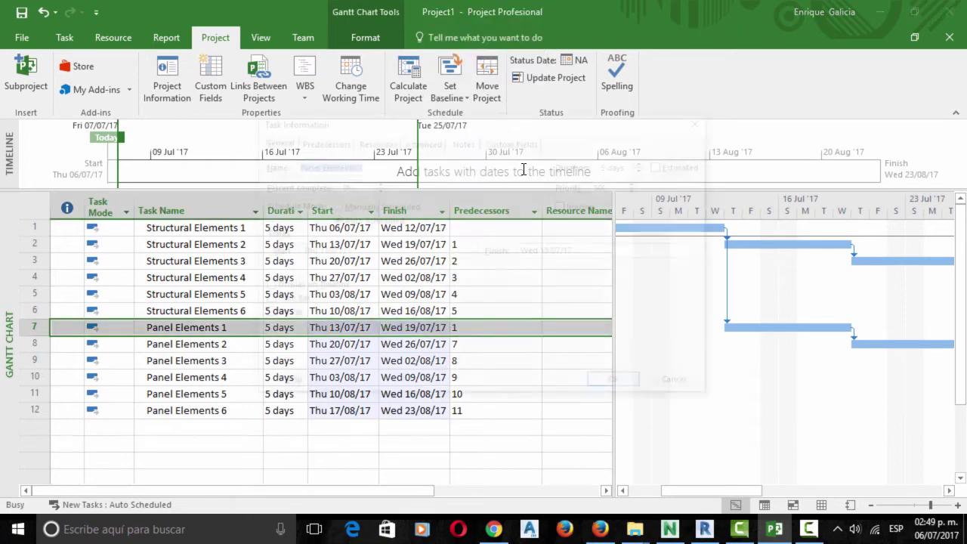
left_click(344, 142)
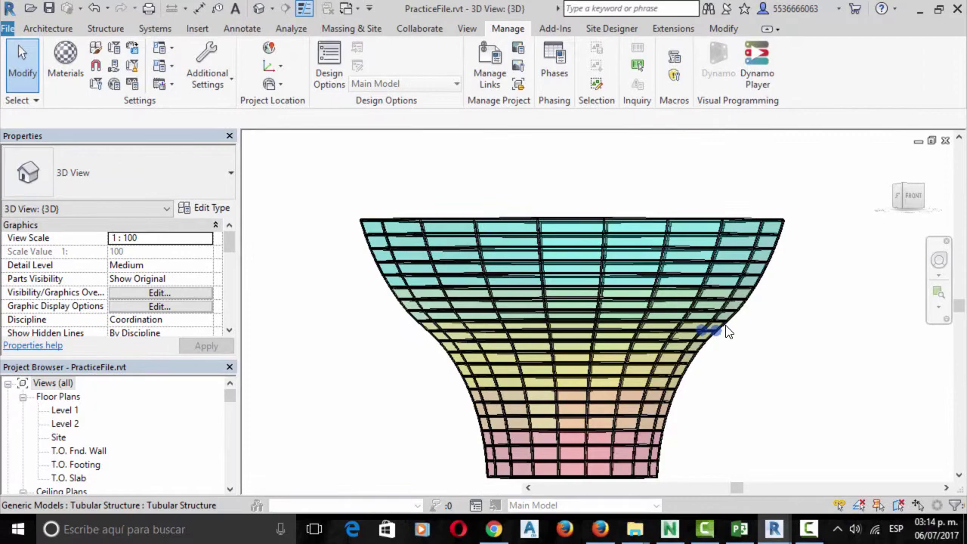
middle_click_drag(713, 328, 737, 446, "shift")
Nudge the Categories node upward, then zoom out and box-select a group of graph nodes
left_click(843, 463)
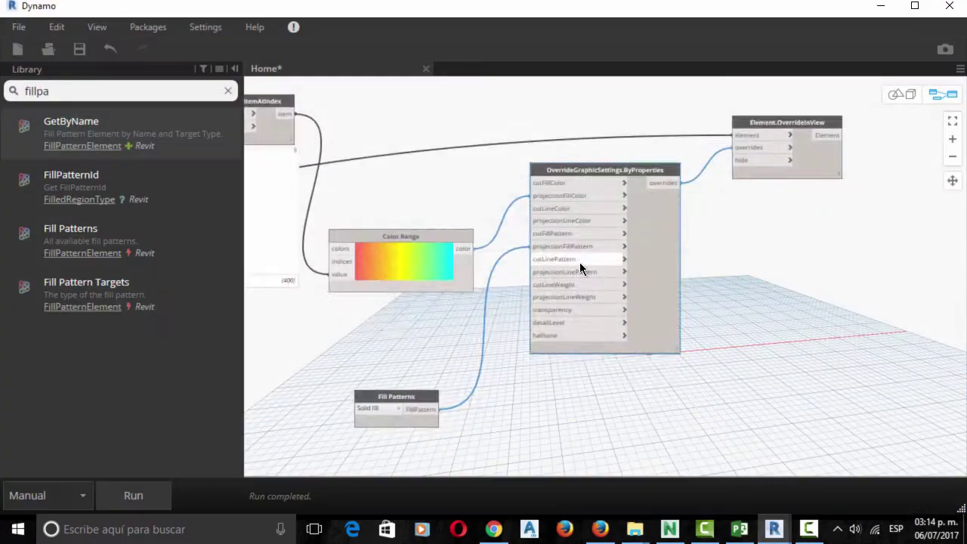
scroll(674, 261, "down", 3)
scroll(358, 229, "up", 3)
scroll(373, 250, "up", 2)
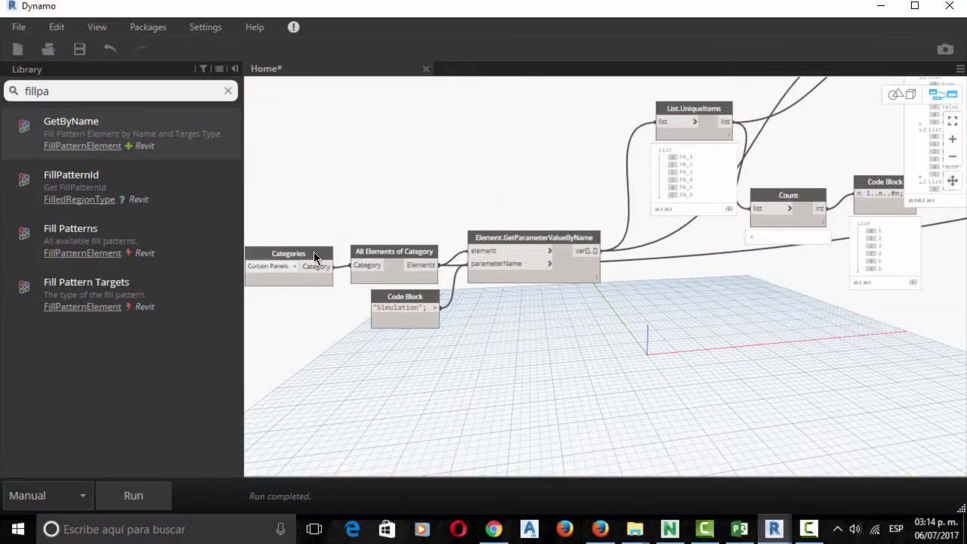
left_click_drag(314, 251, 322, 195)
scroll(379, 220, "down", 4)
scroll(429, 229, "down", 2)
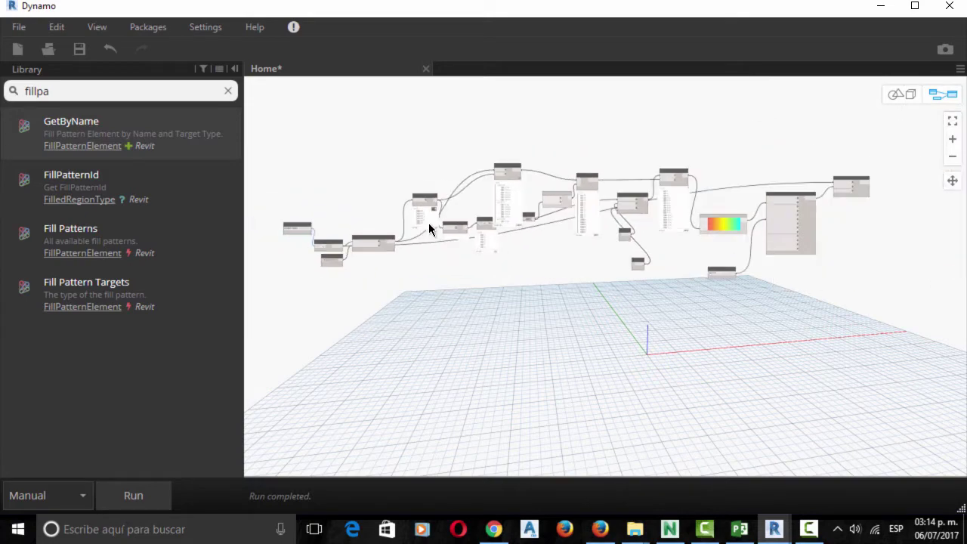
left_click_drag(869, 294, 406, 184)
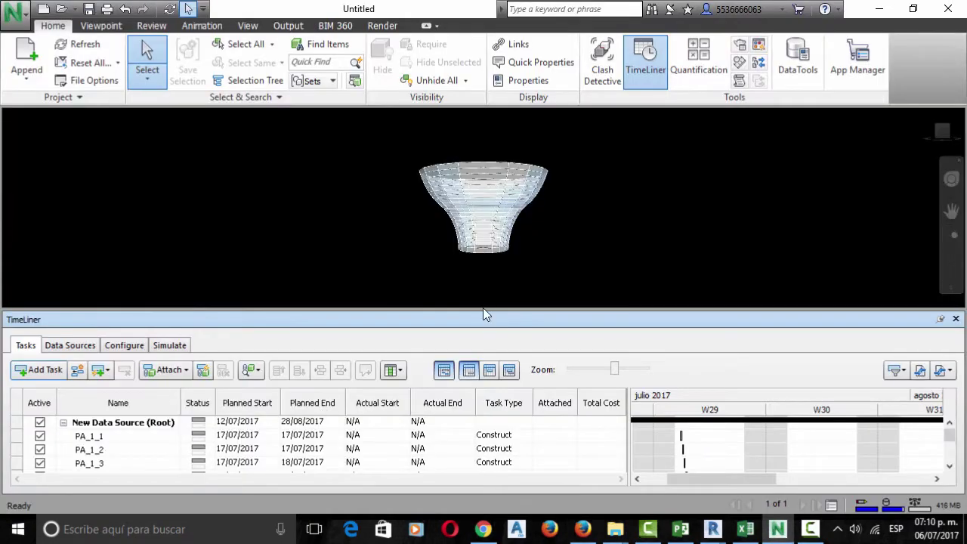
Set the Navisworks scene background to light grey
left_click_drag(484, 315, 484, 255)
right_click(613, 172)
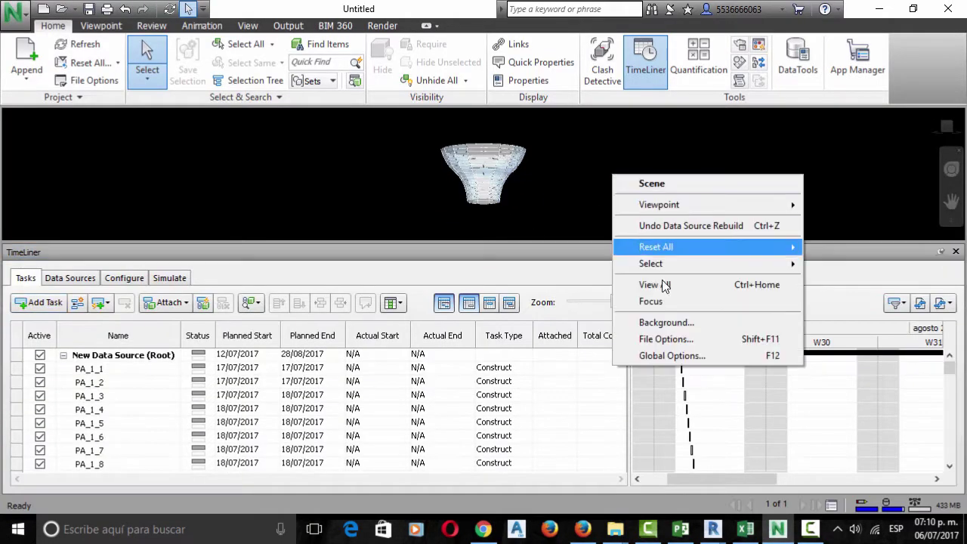
left_click(644, 319)
left_click(469, 218)
left_click(527, 270)
left_click(413, 346)
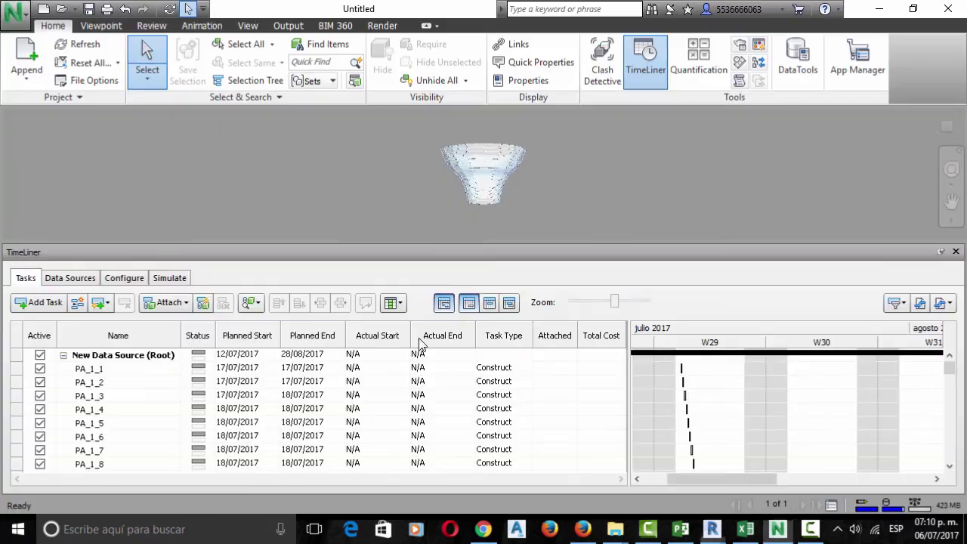
scroll(504, 357, "down", 17)
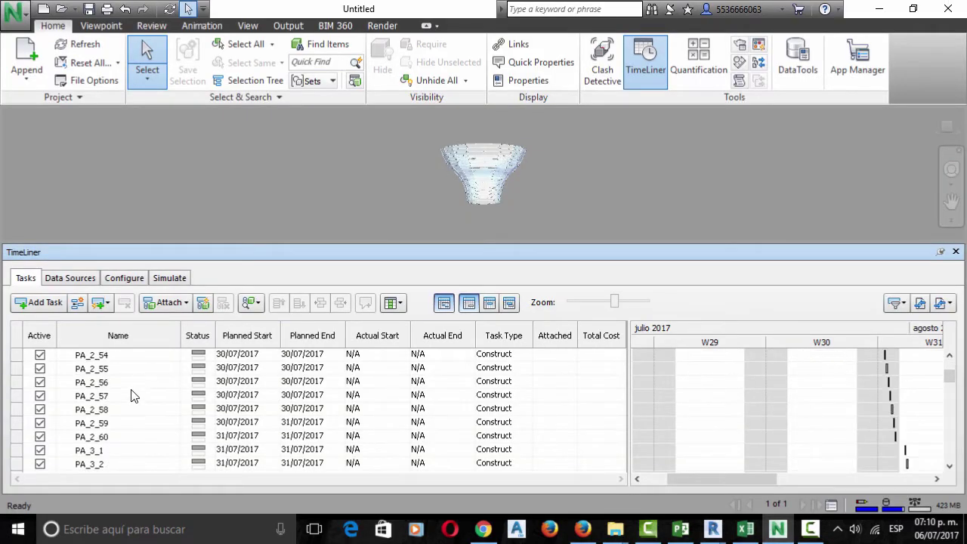
Auto-attach model items to the TimeLiner tasks using the category/property rule
left_click(202, 303)
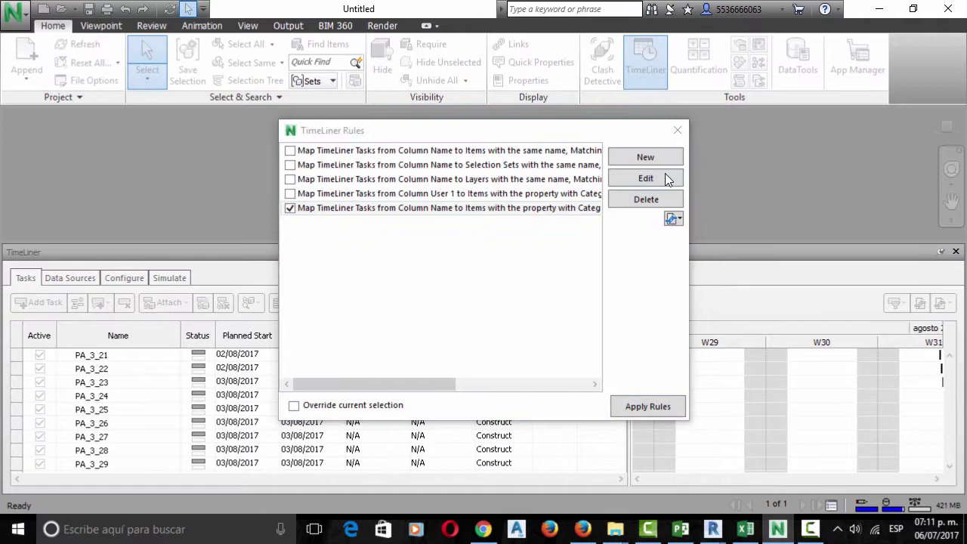
left_click(665, 176)
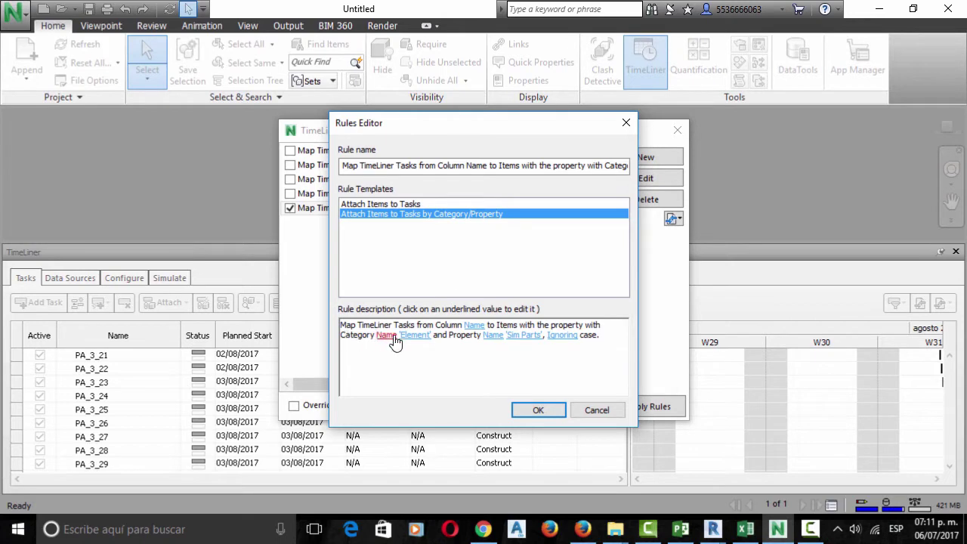
key("Return")
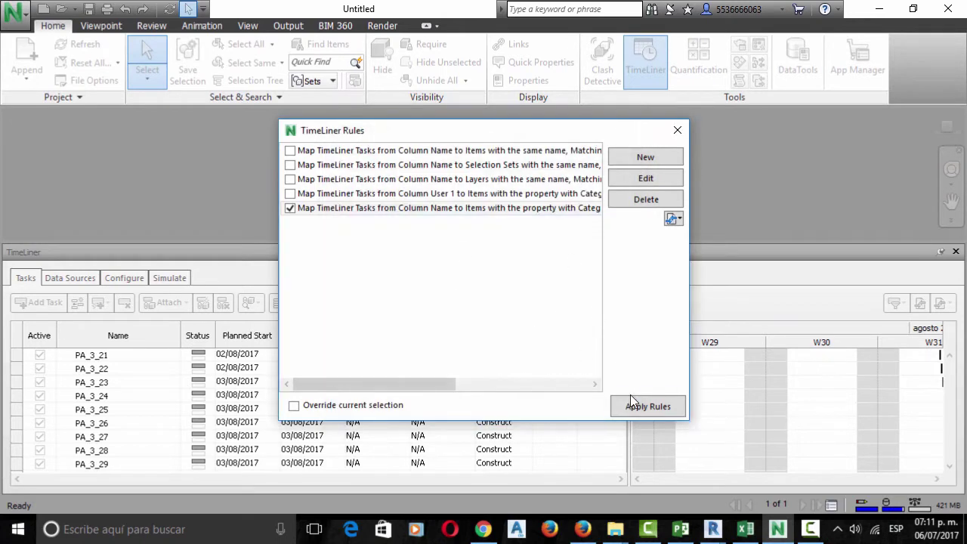
left_click(637, 407)
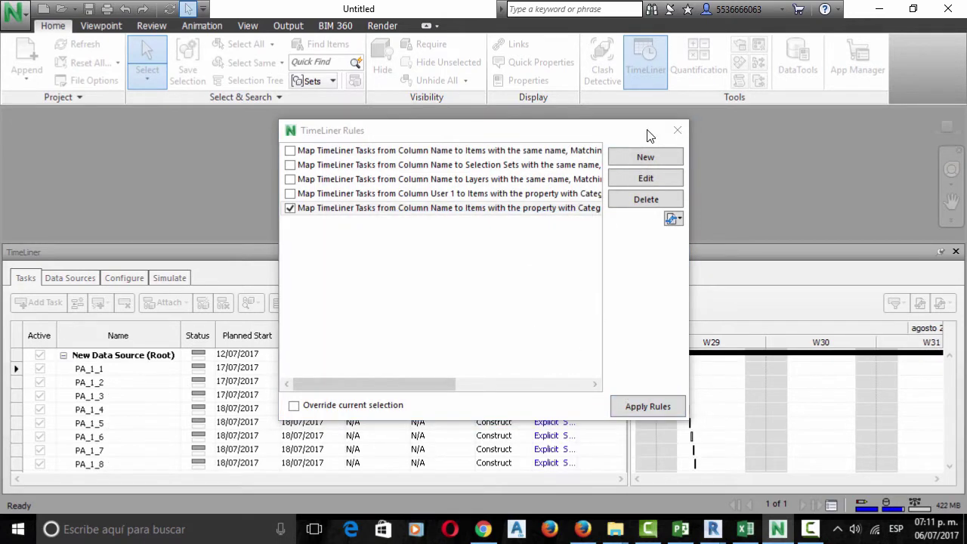
left_click(678, 130)
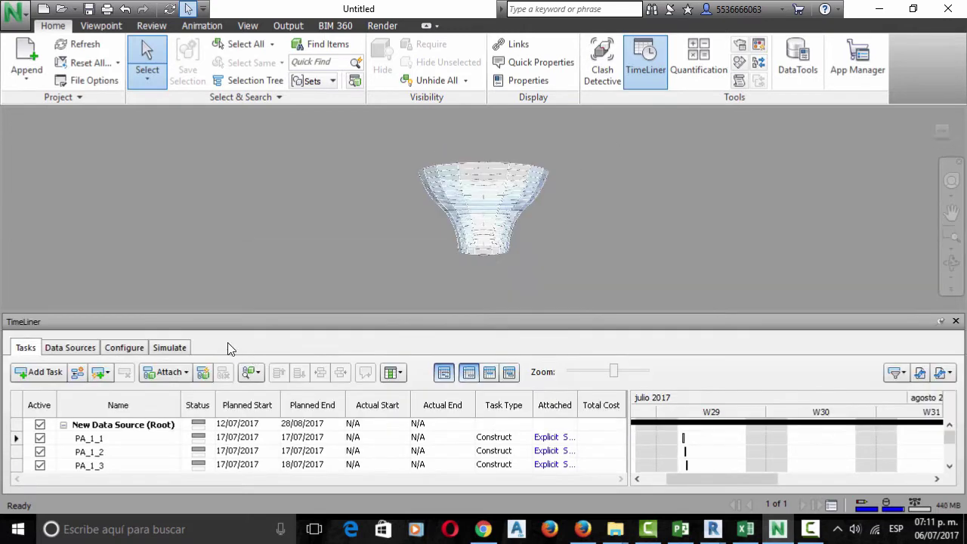
Play the construction simulation and orbit the tower to a low viewing angle
left_click(180, 350)
left_click(127, 374)
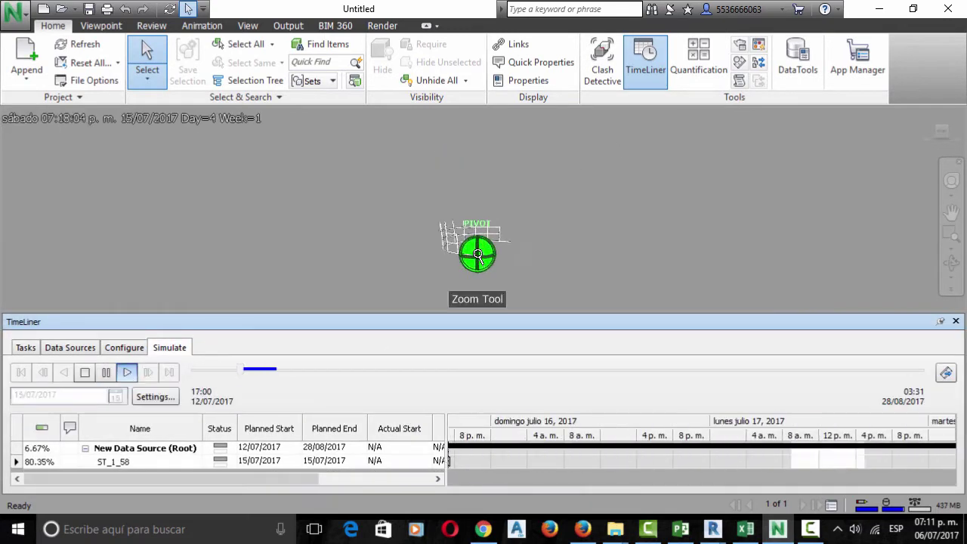
mouse_move(474, 237)
middle_mouse_down("shift")
mouse_move(384, 267)
mouse_move(472, 251)
mouse_move(443, 269)
middle_mouse_up("shift")
scroll(438, 233, "up", 2)
scroll(461, 269, "up", 2)
scroll(458, 242, "down", 2)
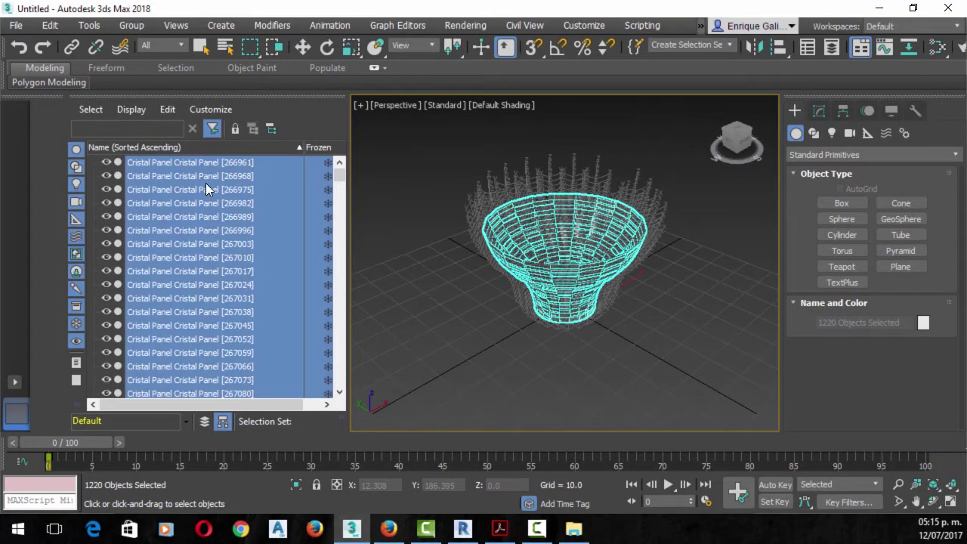
Select individual Cristal Panel objects and a Tubular Structure object
left_click(211, 176)
left_click(163, 204)
left_click(166, 244)
scroll(331, 180, "down", 9)
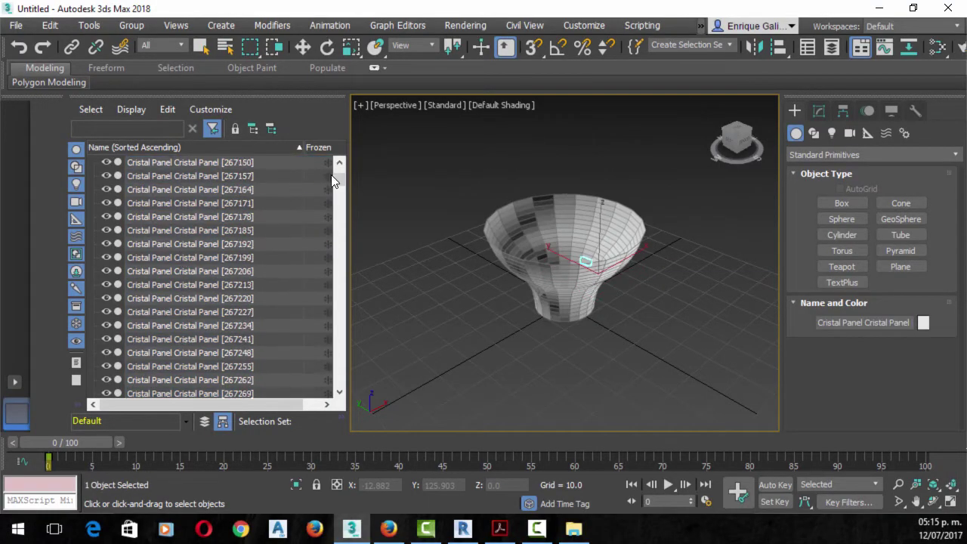
left_click_drag(333, 180, 333, 272)
left_click(186, 244)
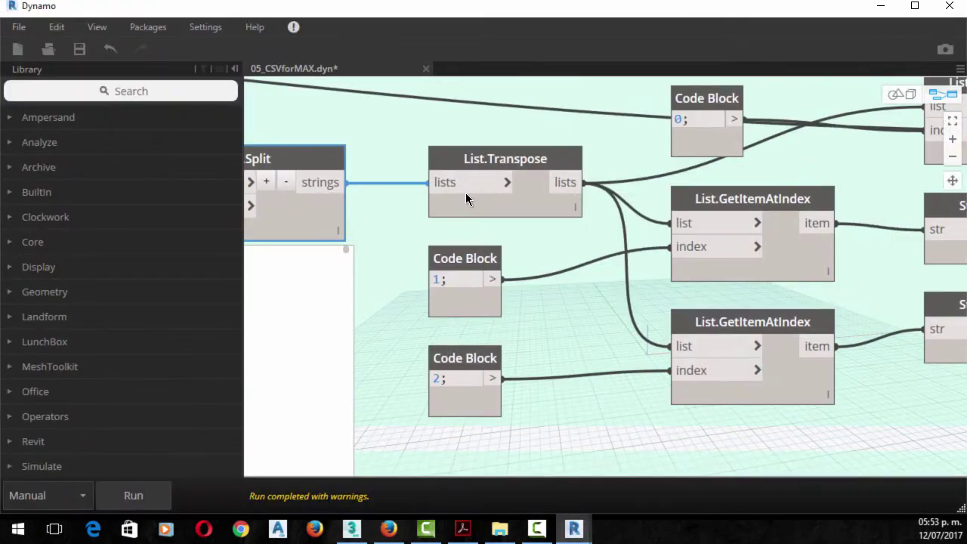
Select all nodes, then open the SortListOfListsL2 custom node from the 05_Dynamo Analysis folder
key("ctrl+a")
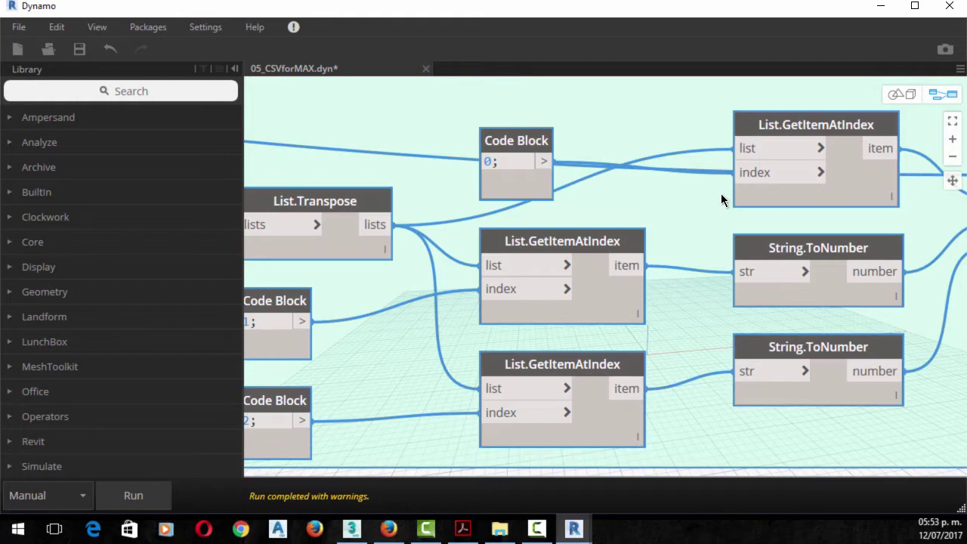
scroll(722, 199, "down", 3)
scroll(545, 294, "up", 3)
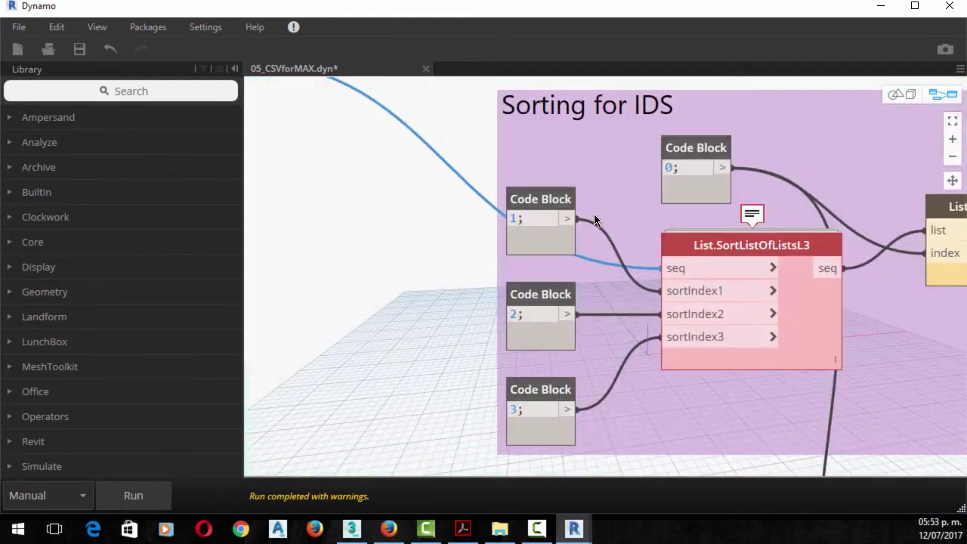
scroll(751, 245, "down", 3)
scroll(750, 245, "down", 2)
key("ctrl+o")
key("Return")
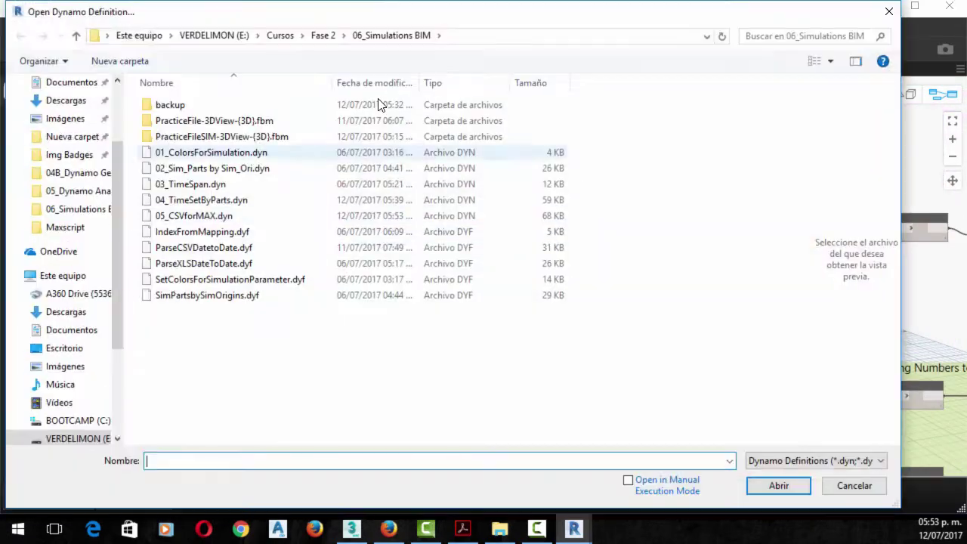
left_click(323, 35)
double_click(189, 184)
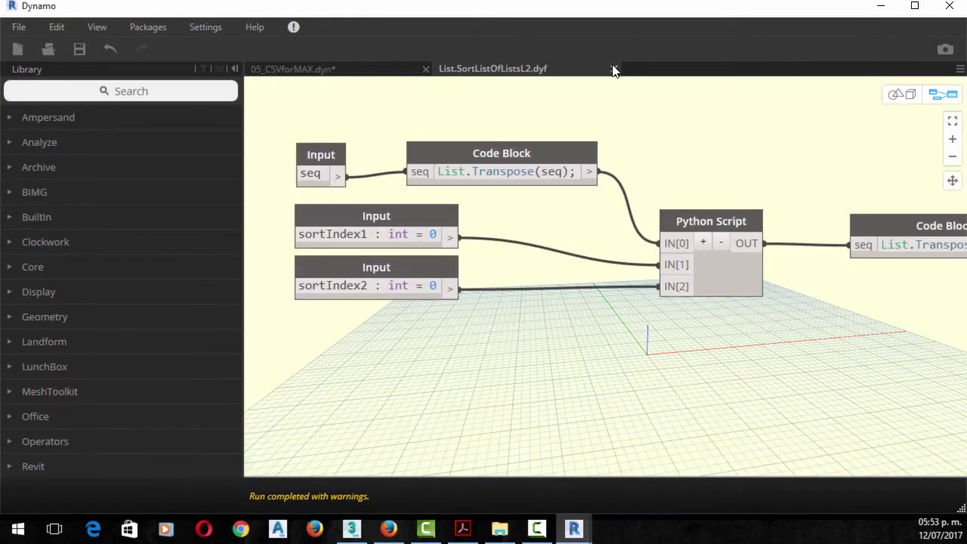
Close the custom node, pan through the sorting and Coding Numbers groups, and re-run the graph
left_click(613, 69)
scroll(681, 174, "up", 5)
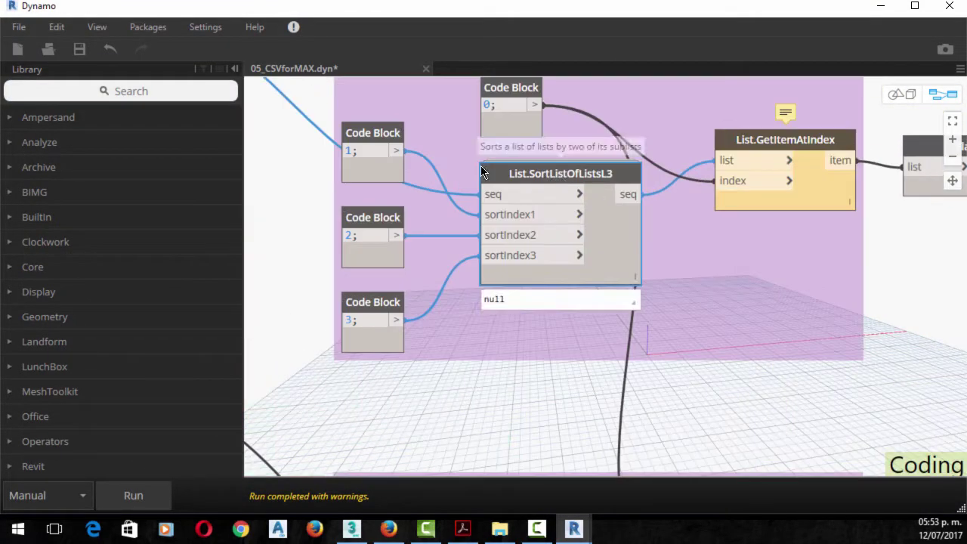
scroll(625, 235, "down", 3)
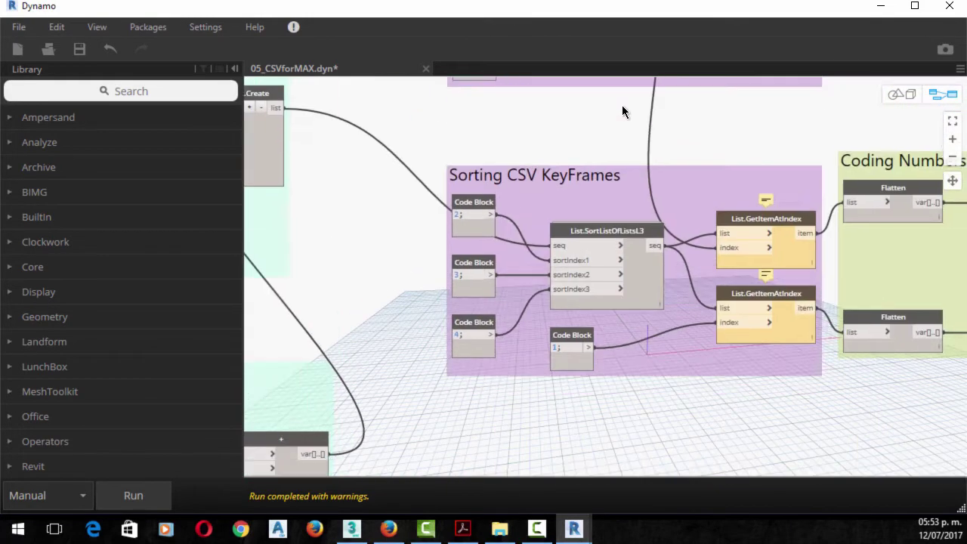
middle_click_drag(576, 248, 790, 241)
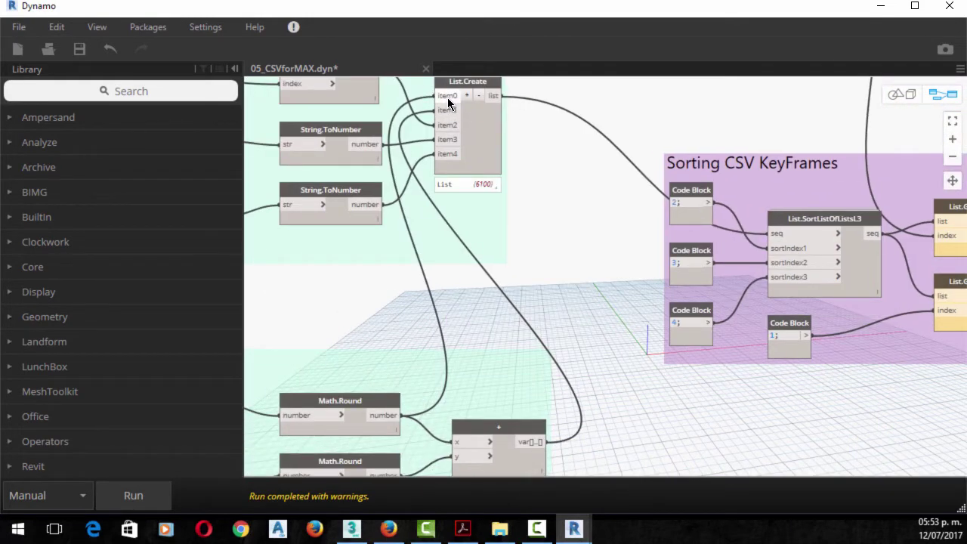
middle_click_drag(612, 143, 506, 219)
middle_click_drag(584, 256, 455, 246)
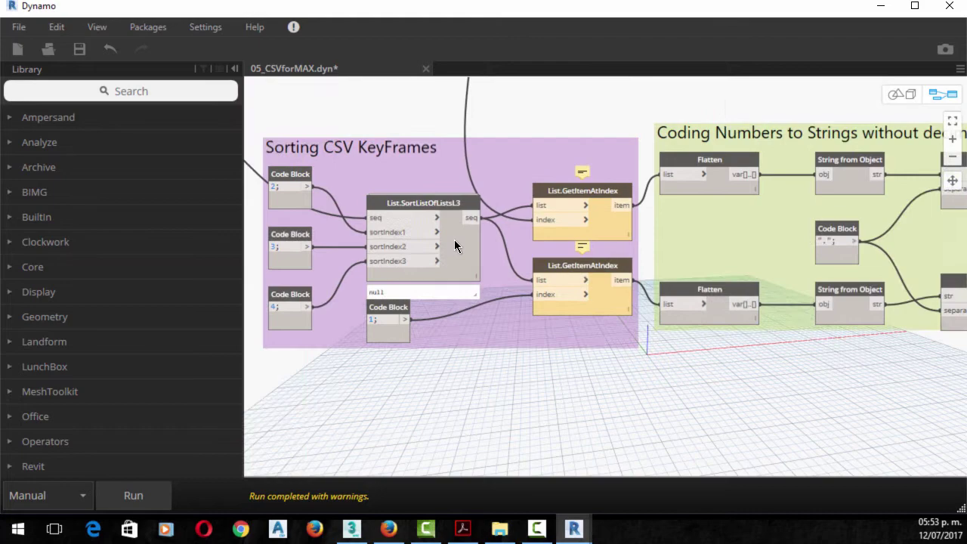
scroll(569, 296, "down", 2)
scroll(453, 378, "down", 2)
left_click(162, 488)
Preview List.GetItemAtIndex output, then pan from the sorting groups to File.WriteToCSV
scroll(581, 176, "up", 3)
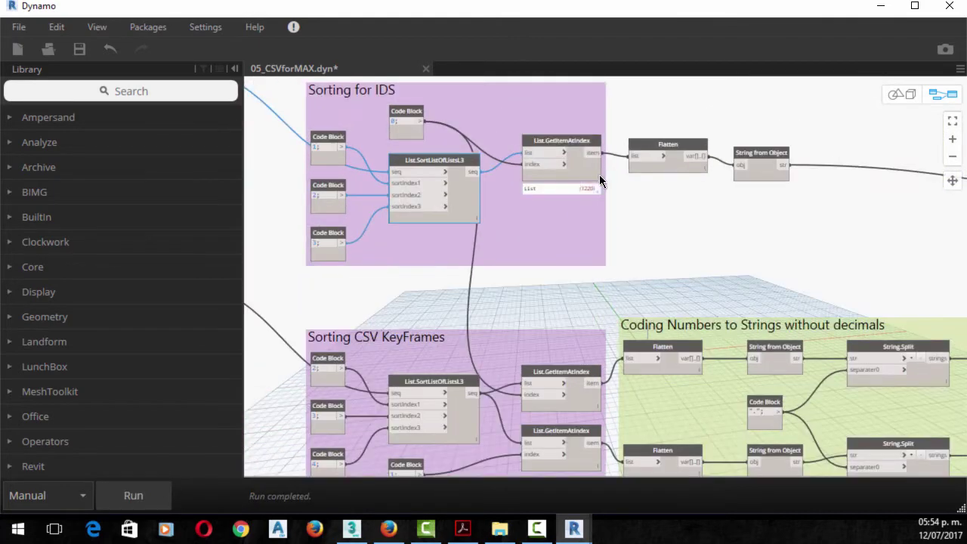
left_click(601, 182)
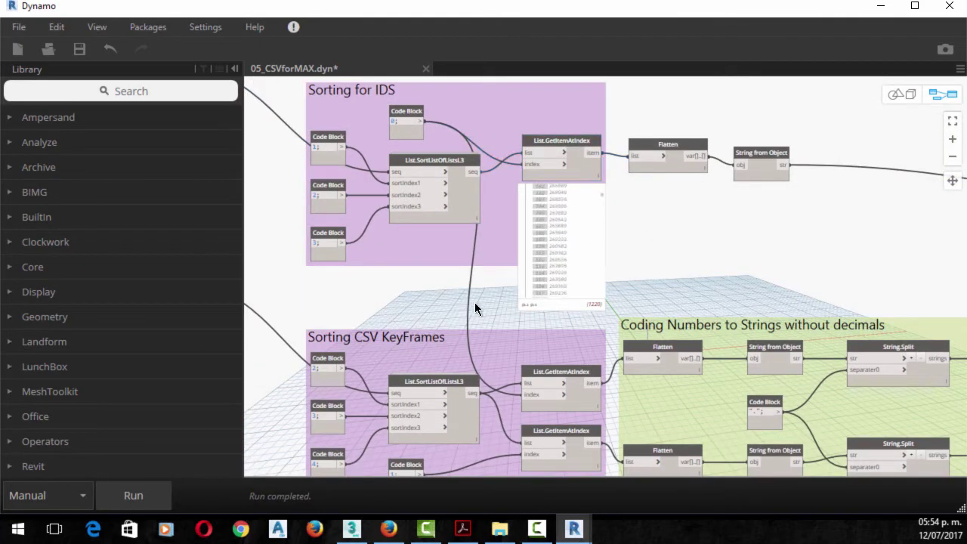
middle_click_drag(475, 303, 464, 141)
mouse_move(550, 321)
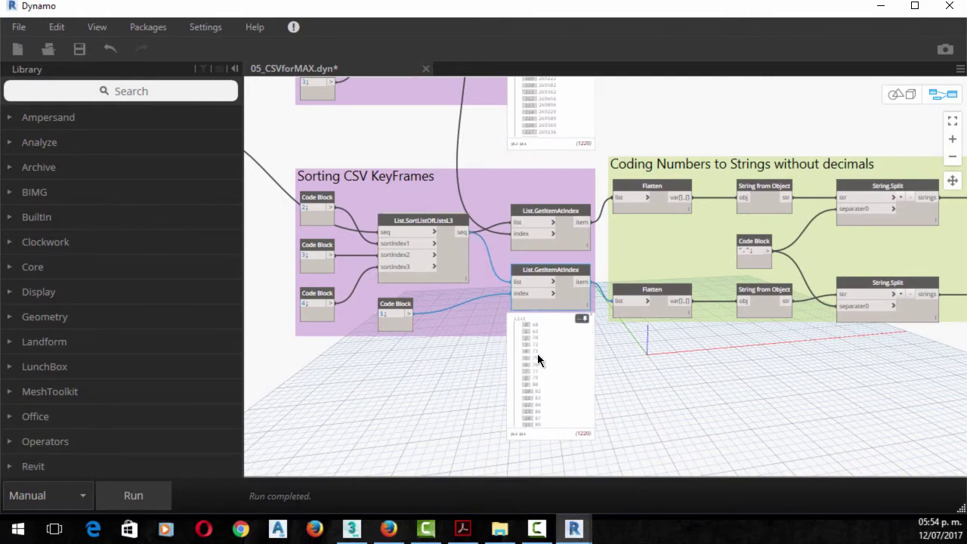
mouse_move(537, 354)
middle_mouse_down()
mouse_move(335, 294)
mouse_move(522, 270)
mouse_move(477, 227)
middle_mouse_up()
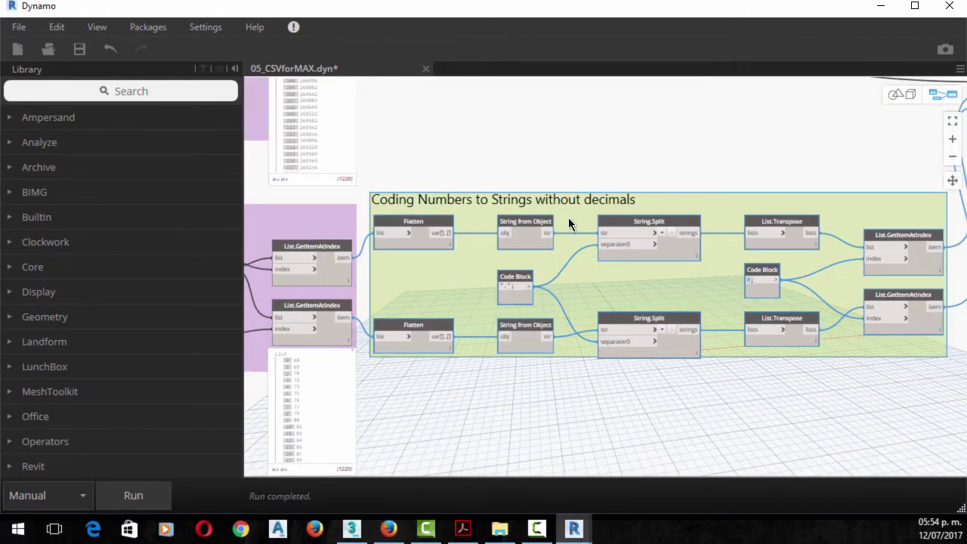
middle_click_drag(569, 219, 382, 222)
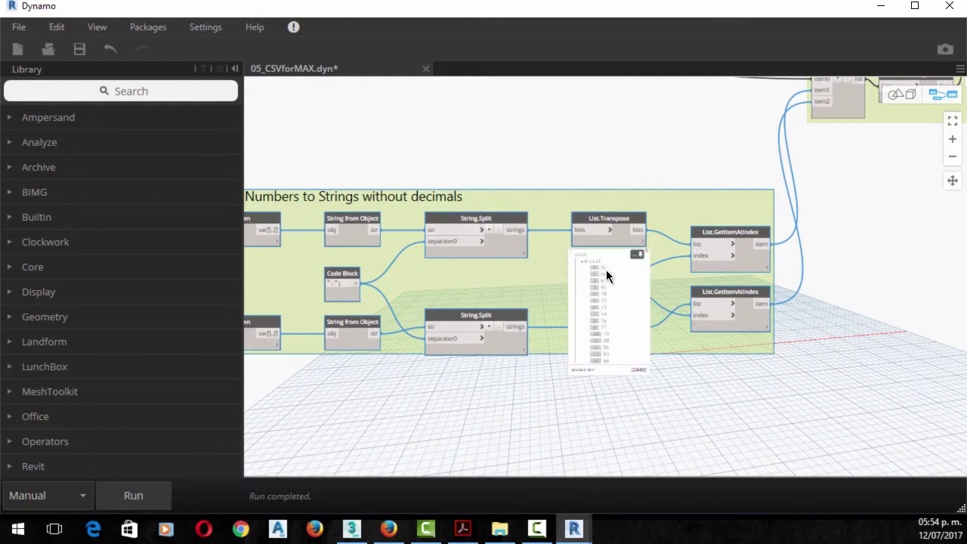
mouse_move(606, 270)
middle_mouse_down()
mouse_move(599, 278)
mouse_move(702, 275)
mouse_move(549, 164)
middle_mouse_up()
scroll(549, 164, "up", 3)
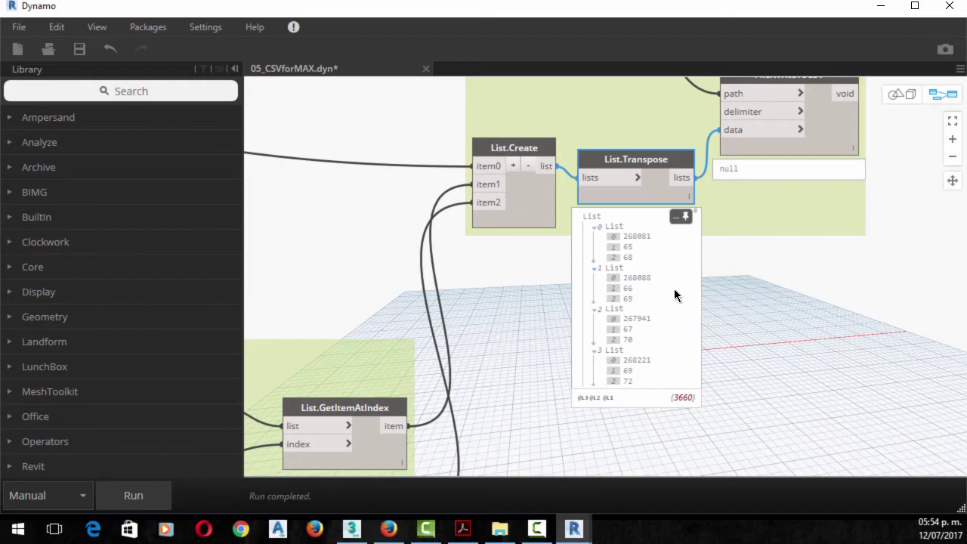
middle_click_drag(675, 288, 582, 427)
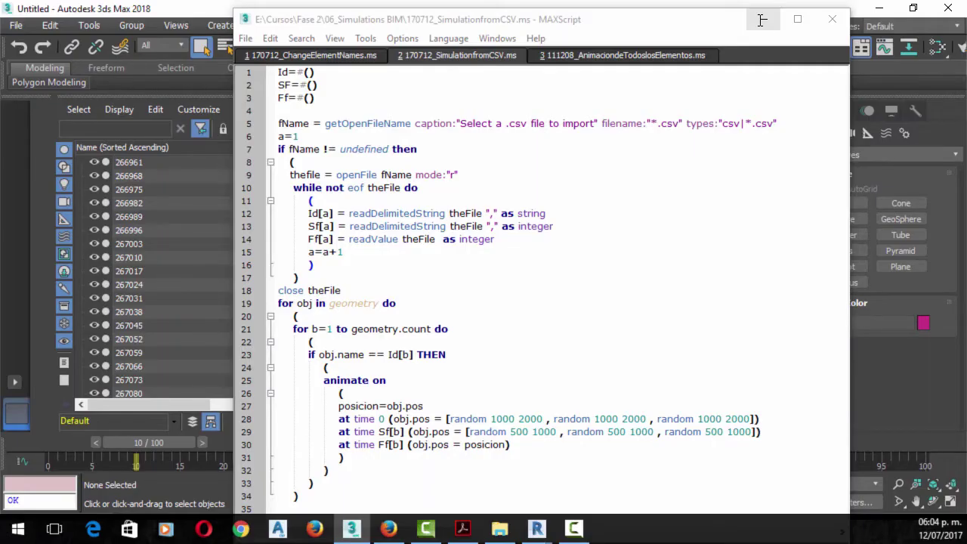
Scrub the fence-ring animation and set the timeline End Time to 650 frames
left_click(762, 20)
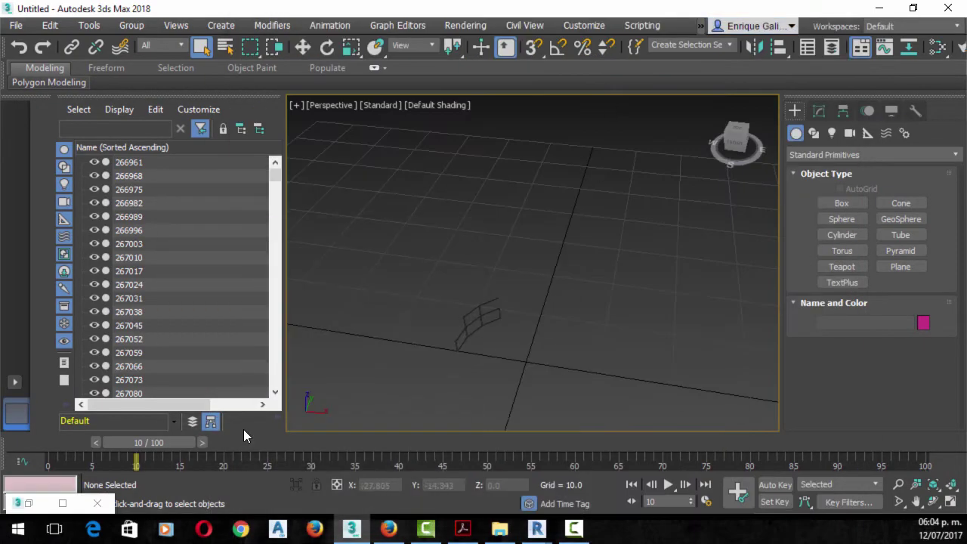
left_click_drag(71, 448, 275, 446)
left_click_drag(427, 437, 773, 442)
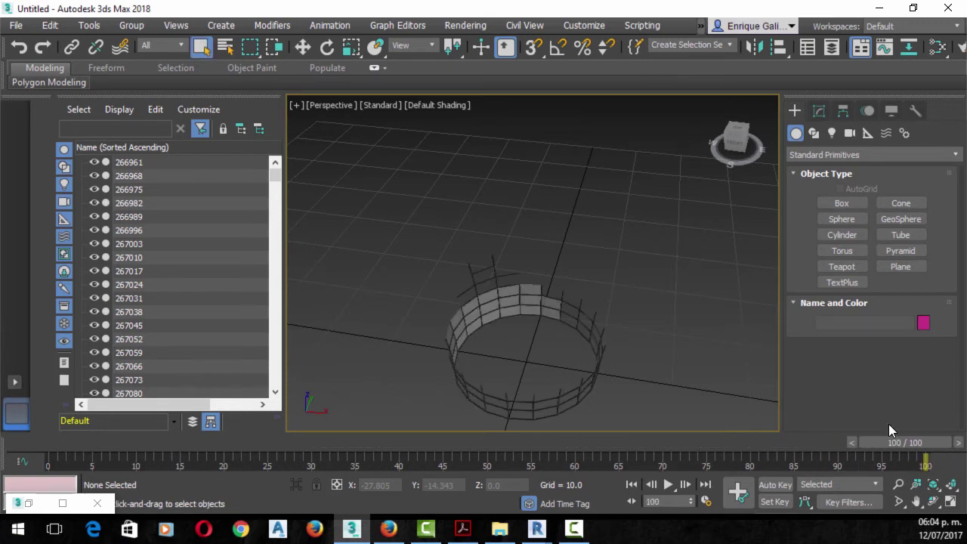
left_click(706, 502)
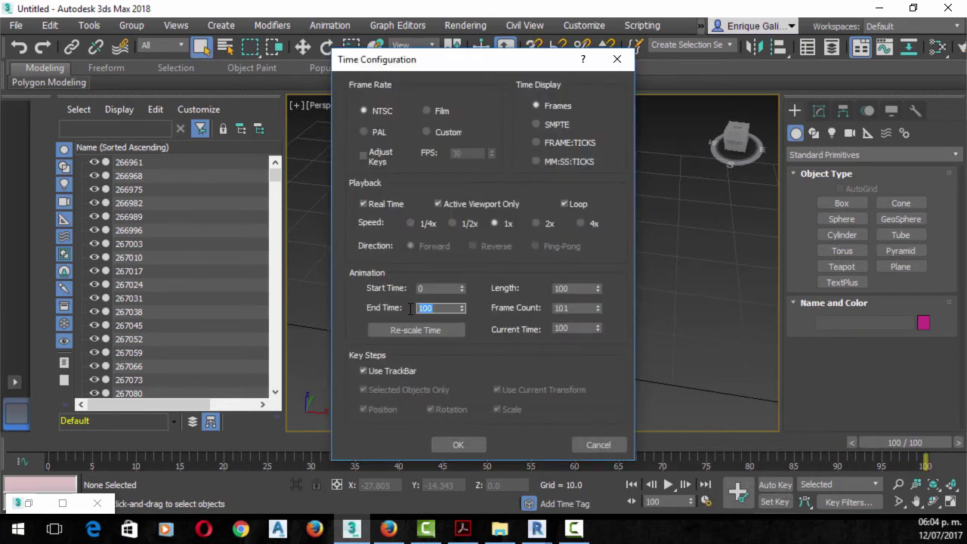
left_click(469, 441)
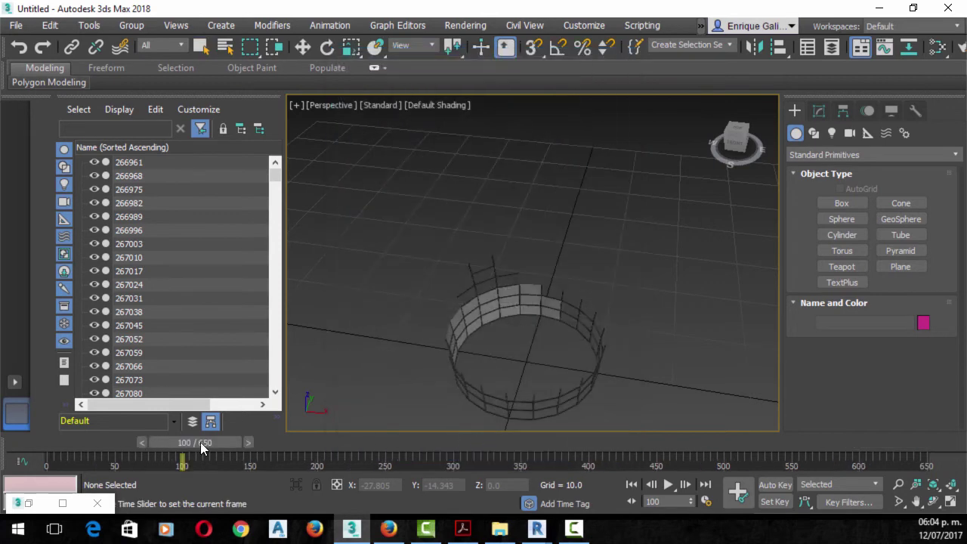
Scrub the 650-frame timeline to frame 362, then orbit and zoom extents into the bowl
mouse_move(201, 445)
left_mouse_down()
mouse_move(896, 442)
mouse_move(26, 442)
mouse_move(231, 442)
left_mouse_up()
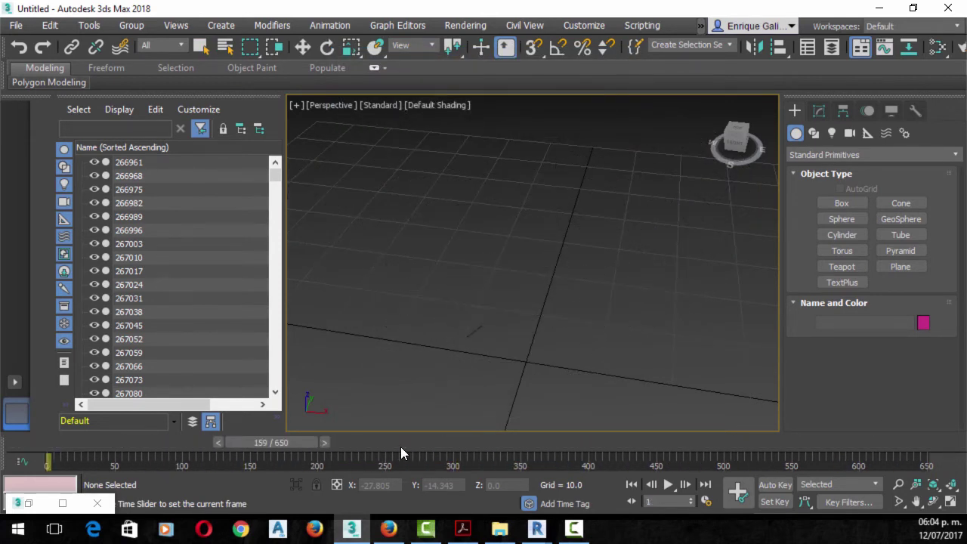
left_click_drag(401, 447, 537, 445)
scroll(647, 296, "up", 5)
middle_click_drag(627, 339, 657, 249, "alt")
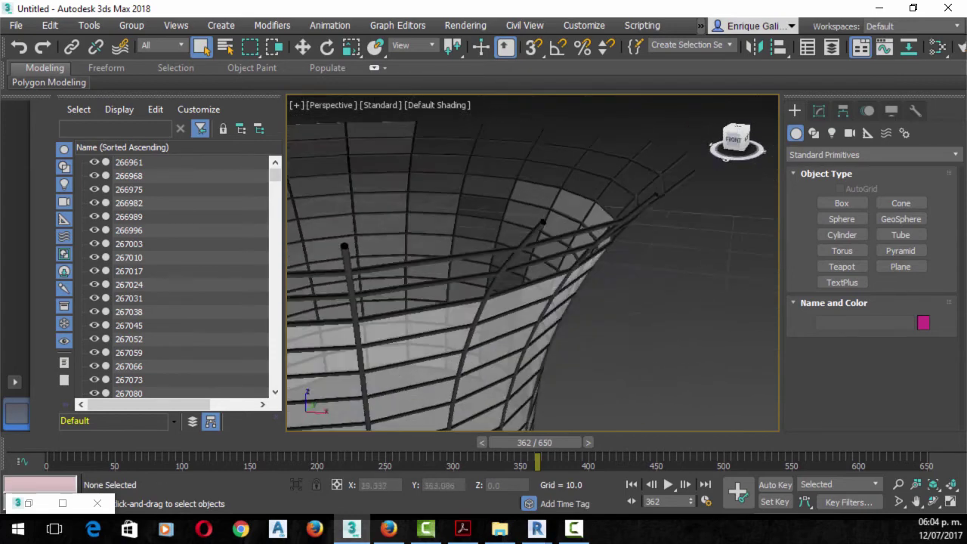
key("z")
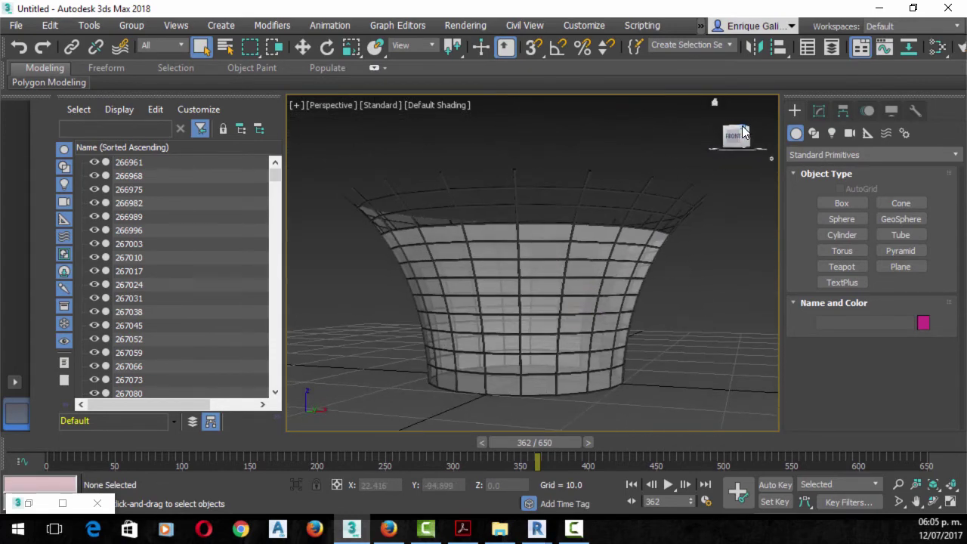
mouse_move(743, 133)
left_mouse_down()
mouse_move(553, 427)
mouse_move(66, 447)
left_mouse_up()
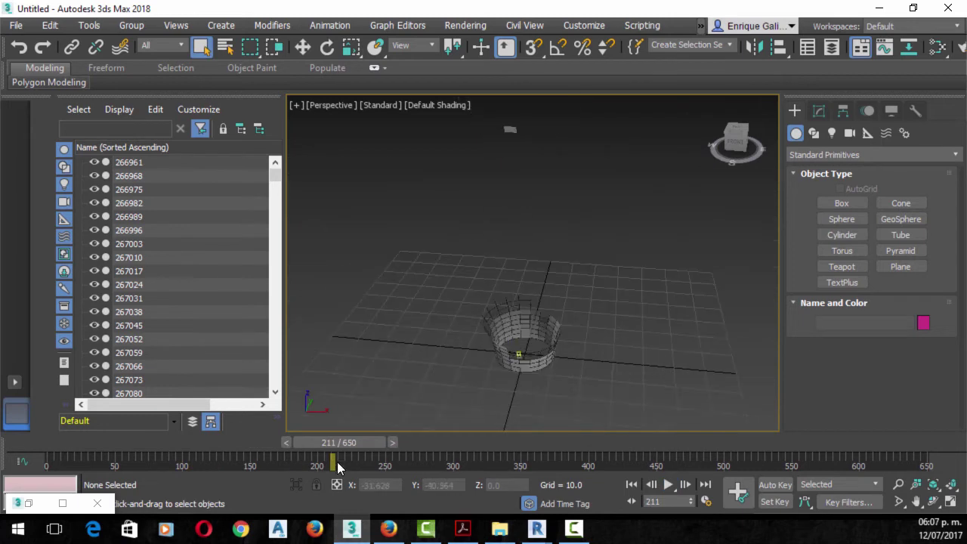
Play the construction animation from frame 0 to 631, panning to follow the assembling funnel
left_click_drag(208, 445, 46, 446)
scroll(418, 308, "down", 3)
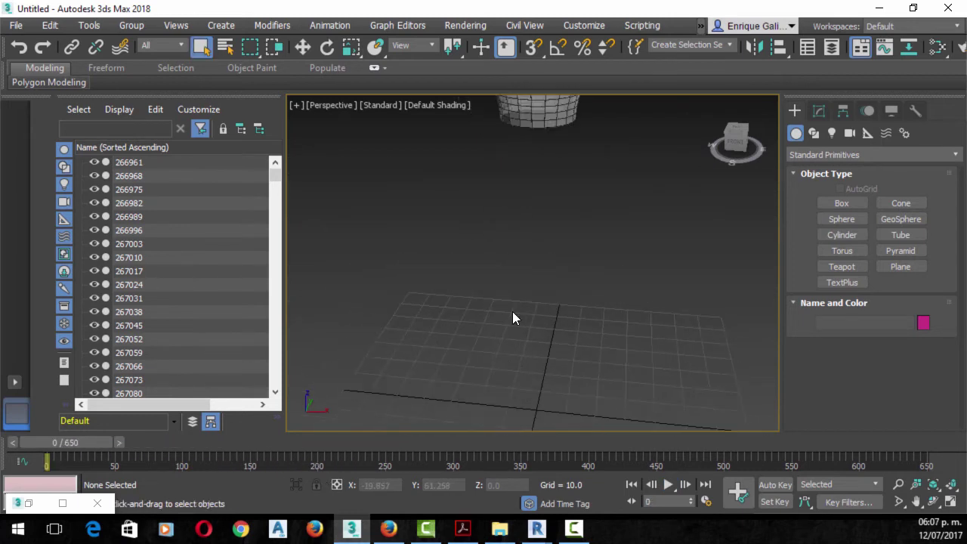
scroll(512, 312, "down", 2)
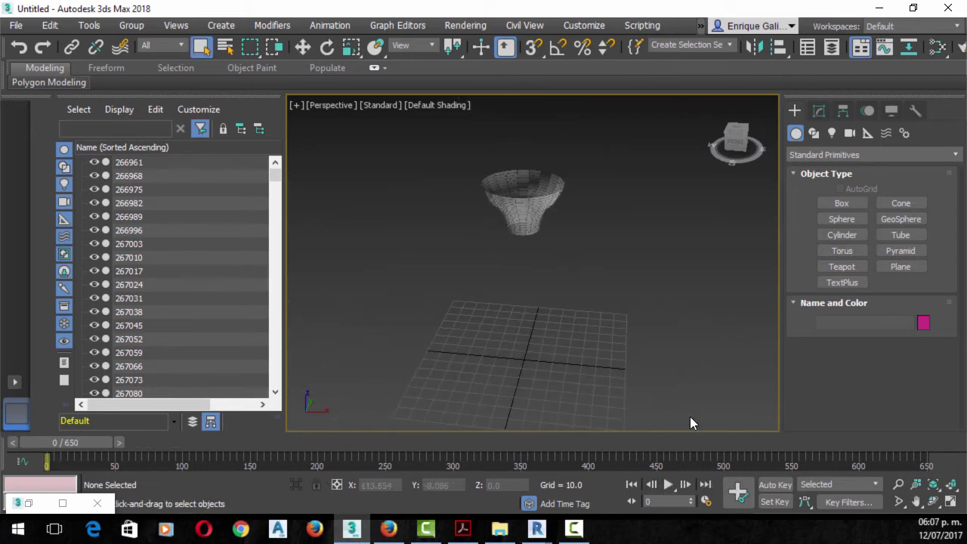
left_click(668, 485)
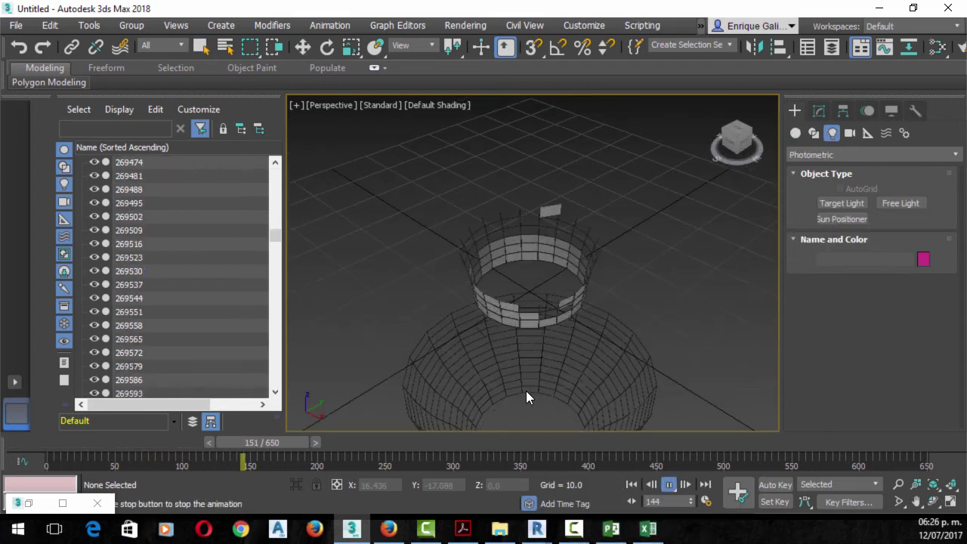
mouse_move(589, 240)
middle_mouse_down()
mouse_move(582, 311)
mouse_move(499, 310)
middle_mouse_up()
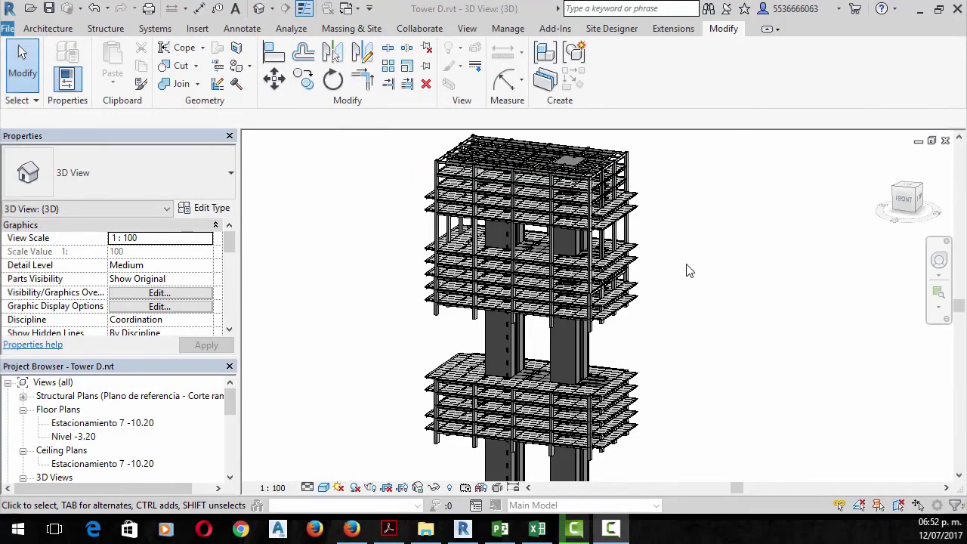
Window-select all 4735 Tower D elements and list them by category in the Filter dialog
scroll(687, 269, "down", 2)
scroll(524, 188, "up", 3)
scroll(580, 244, "down", 3)
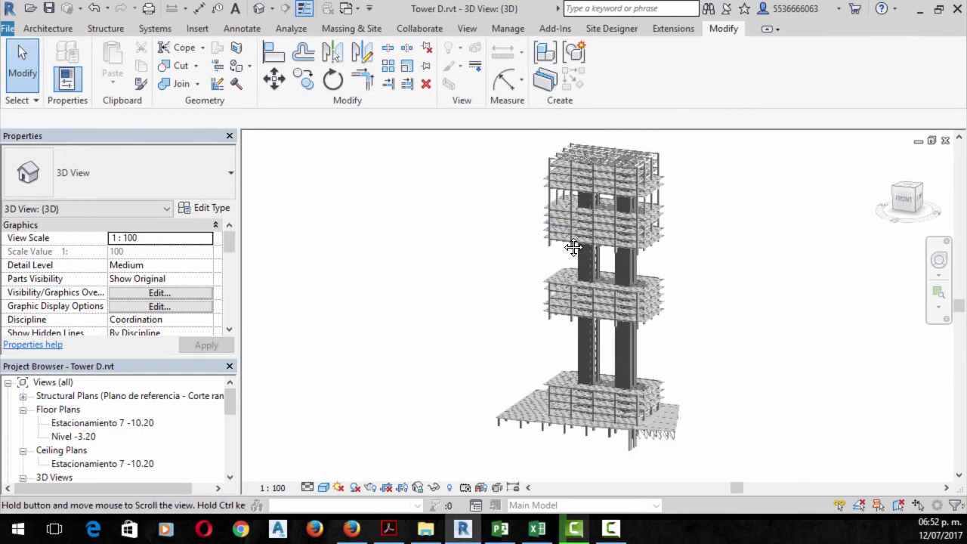
scroll(619, 263, "up", 5)
scroll(620, 263, "down", 4)
scroll(456, 156, "down", 2)
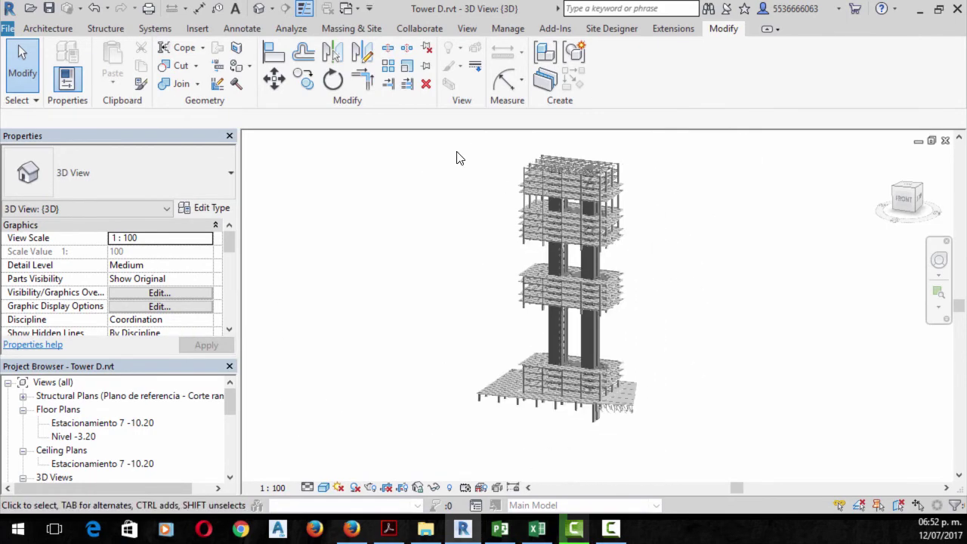
left_click_drag(447, 135, 670, 453)
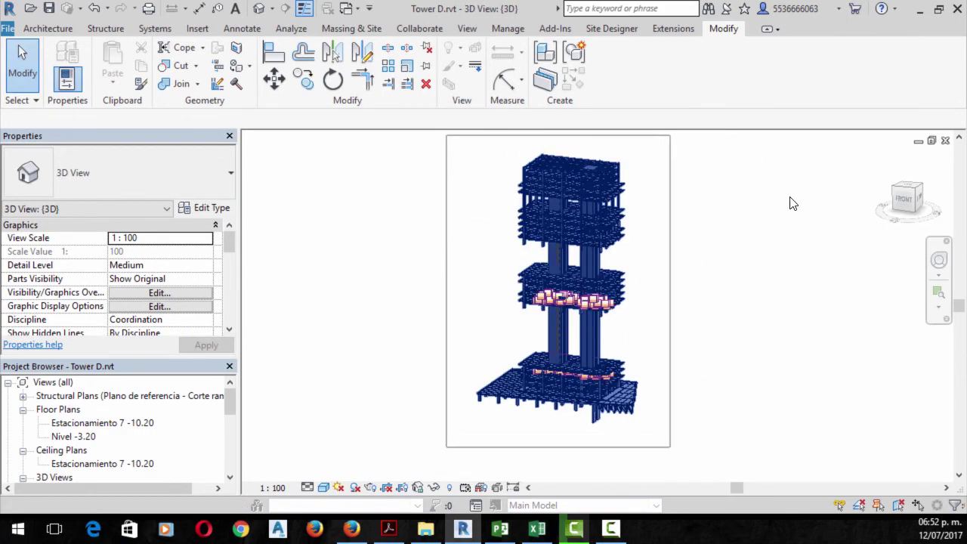
left_click(668, 61)
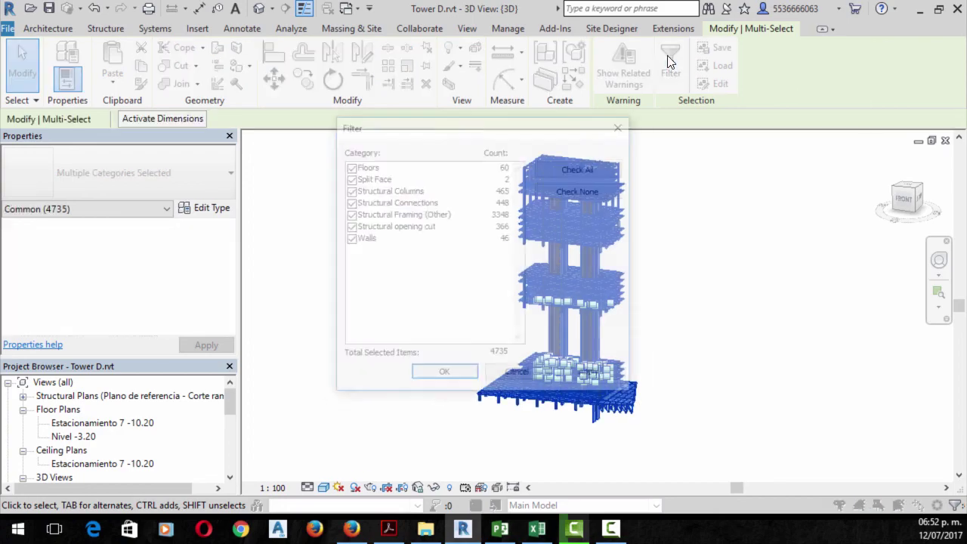